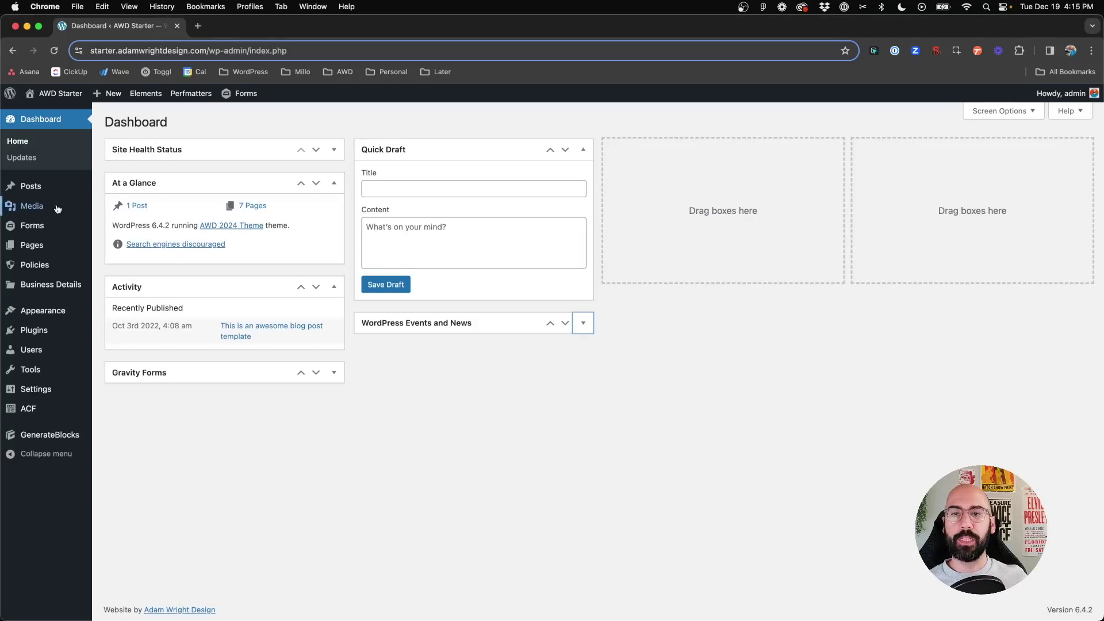
# Step: Open Appearance > Elements and scroll the 11 elements, including 404 Page, Site Footer and Top Bar
pyautogui.moveTo(43, 312)
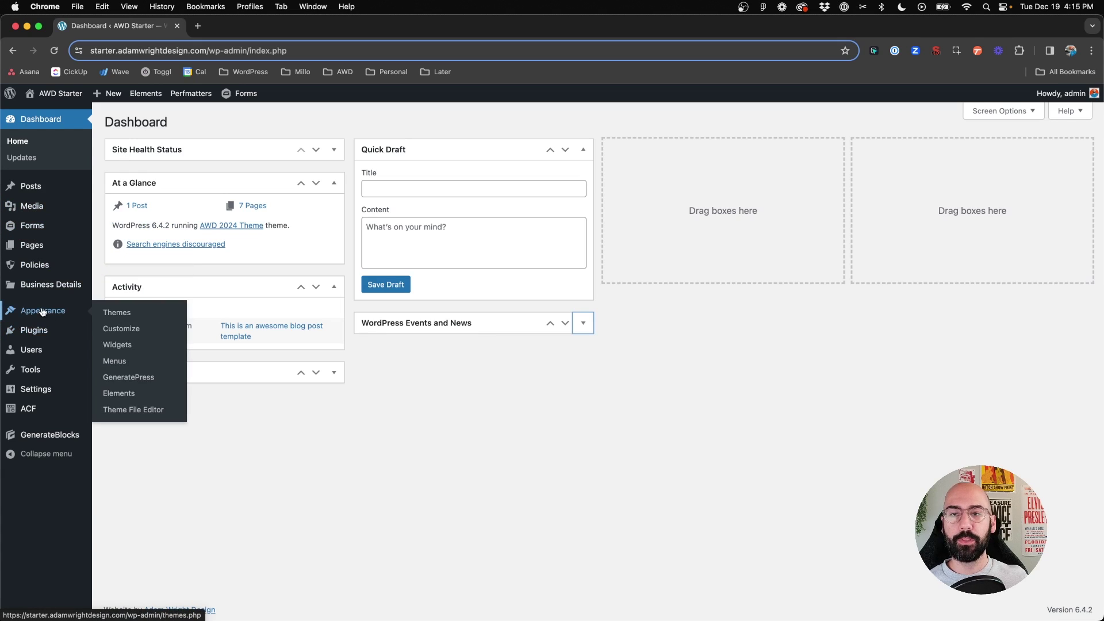
pyautogui.click(118, 393)
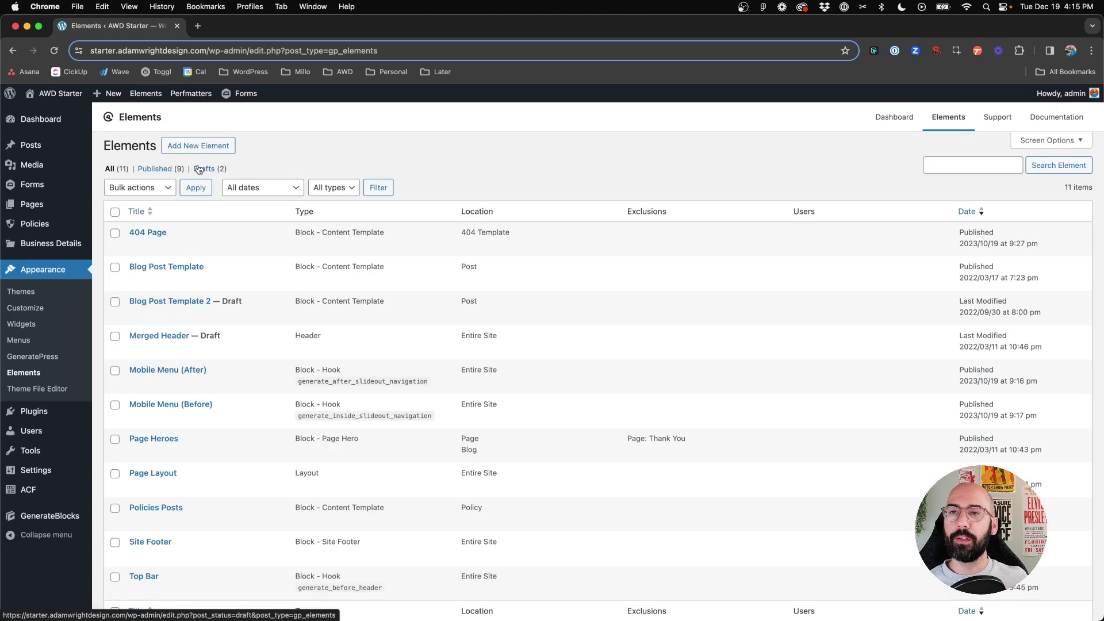
pyautogui.scroll(-1, 272, 151)
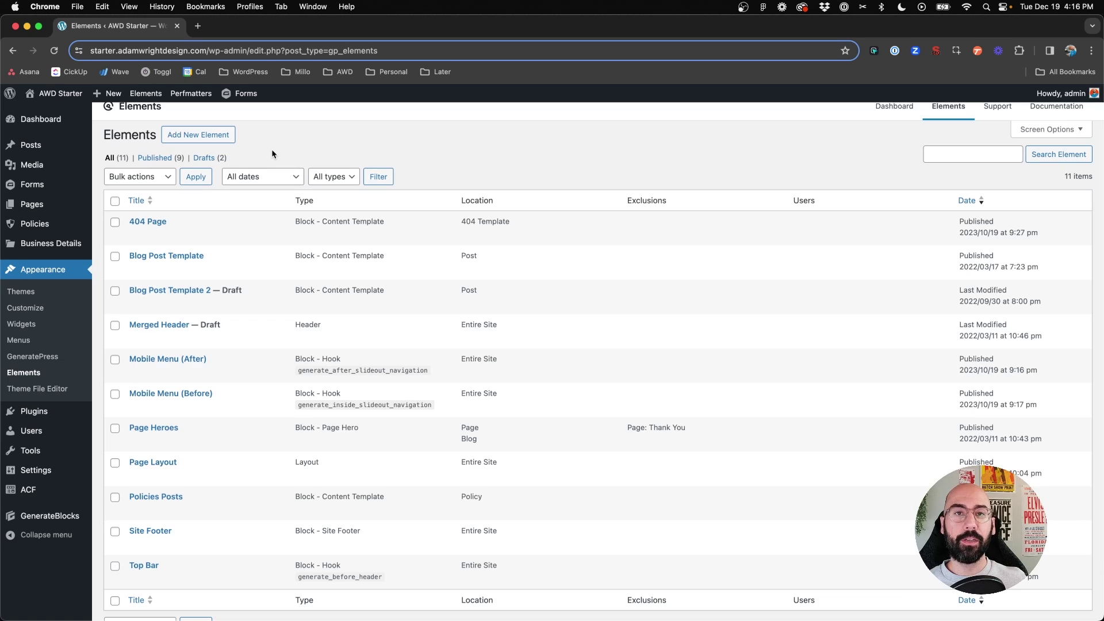
pyautogui.scroll(-1, 272, 149)
pyautogui.scroll(1, 272, 150)
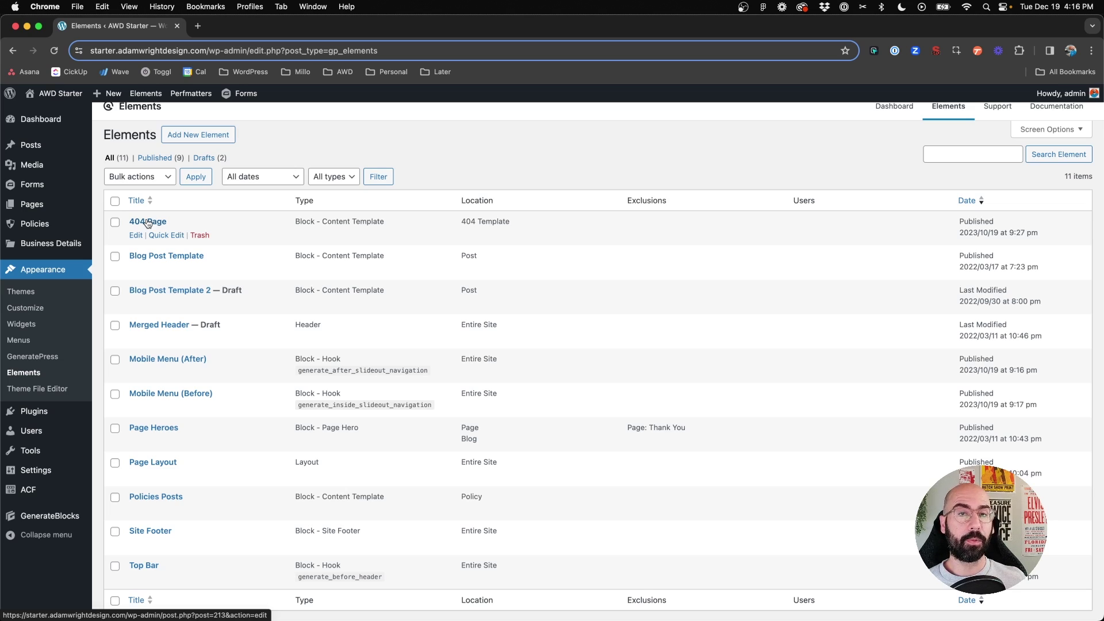
pyautogui.click(148, 222)
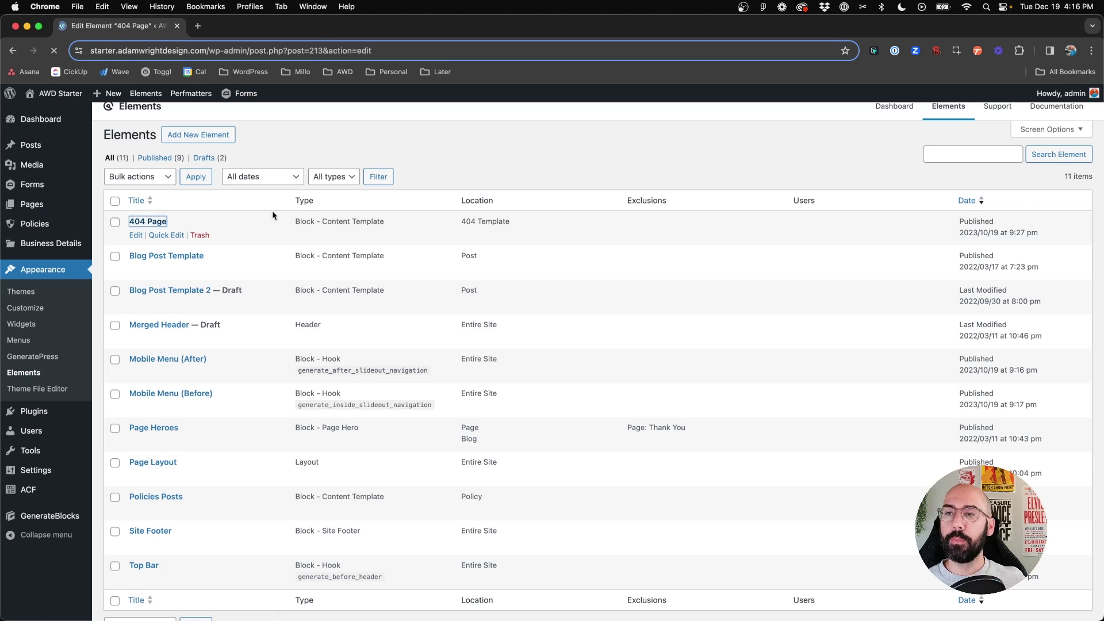
pyautogui.scroll(-3, 271, 215)
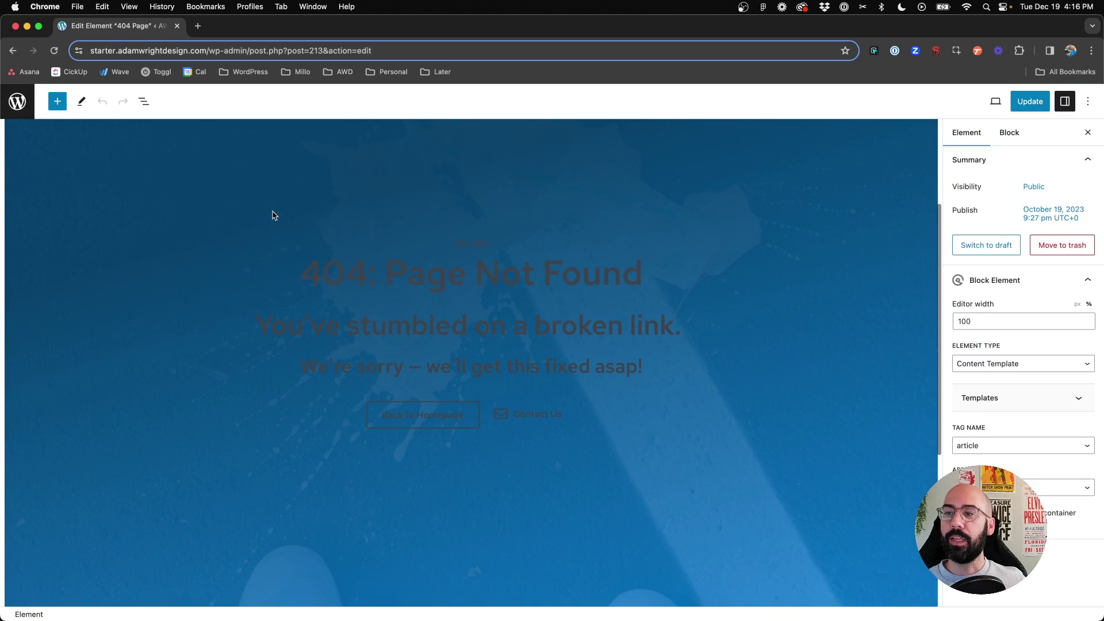
pyautogui.click(394, 266)
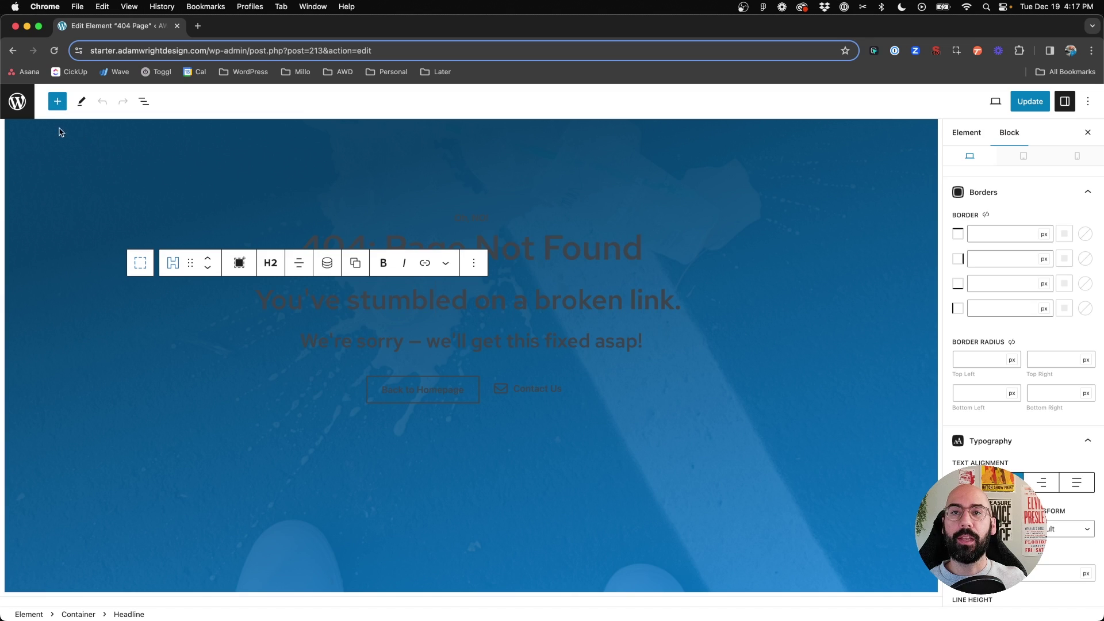
pyautogui.click(11, 100)
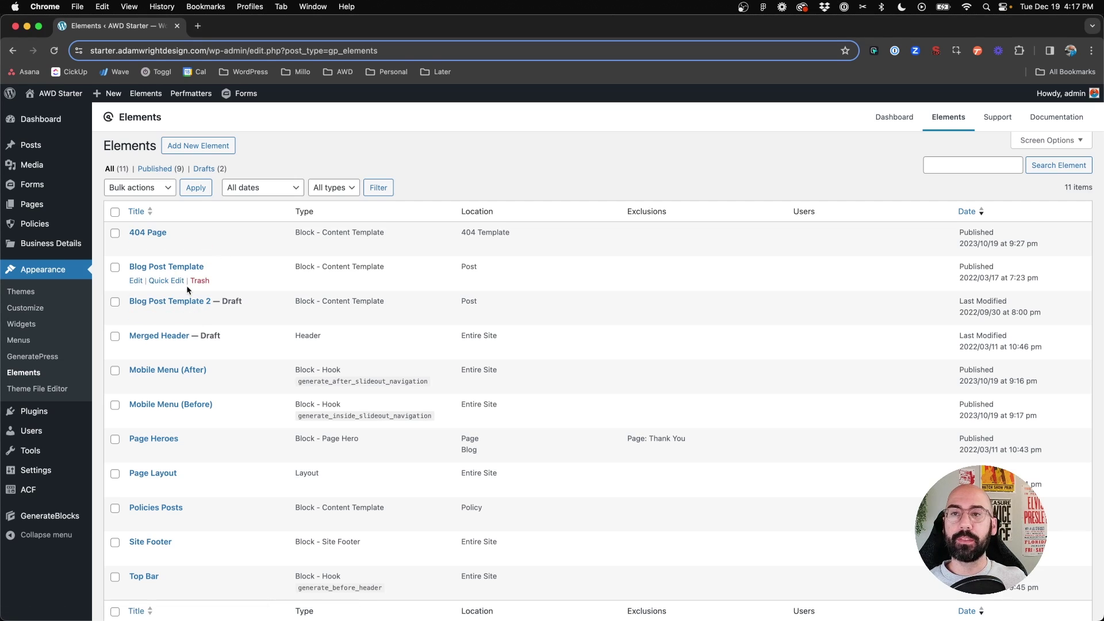
pyautogui.scroll(-1, 182, 256)
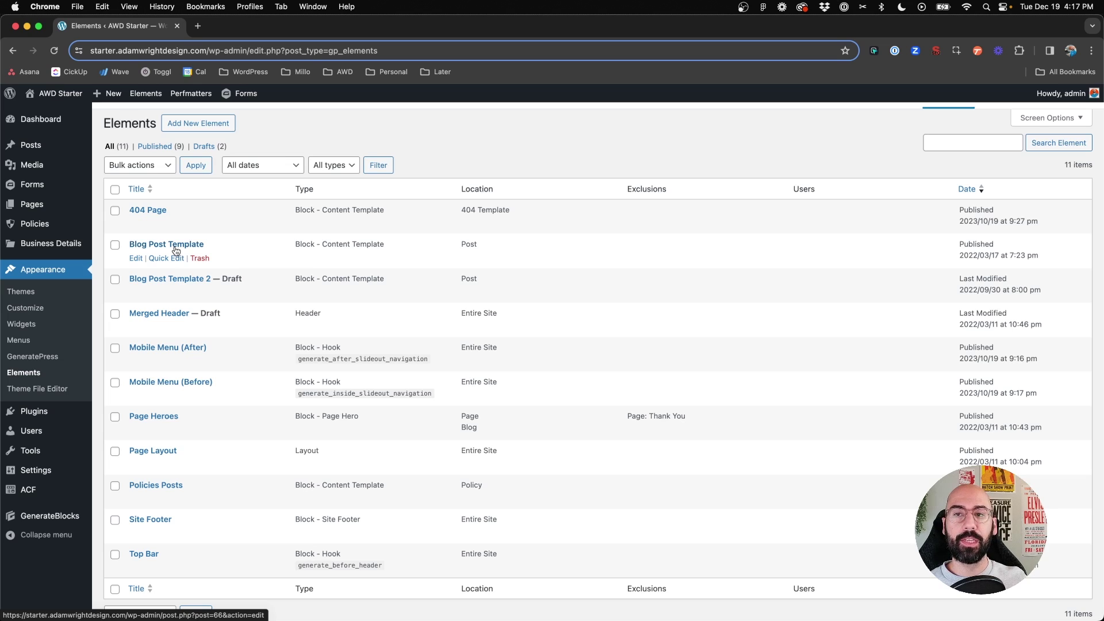
pyautogui.click(174, 245)
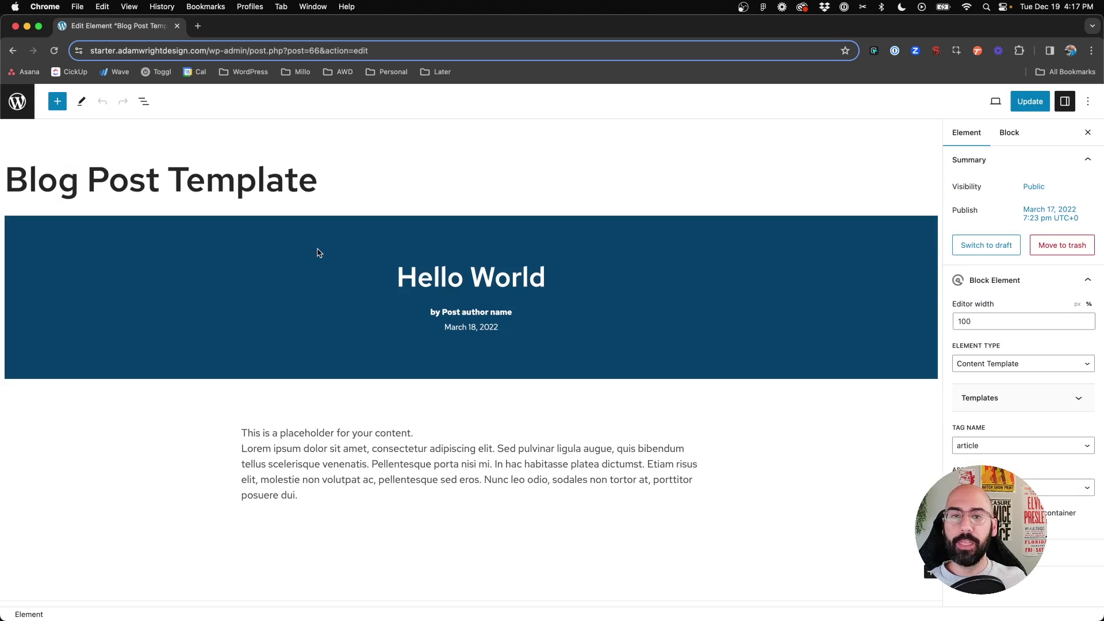
pyautogui.scroll(-1, 315, 249)
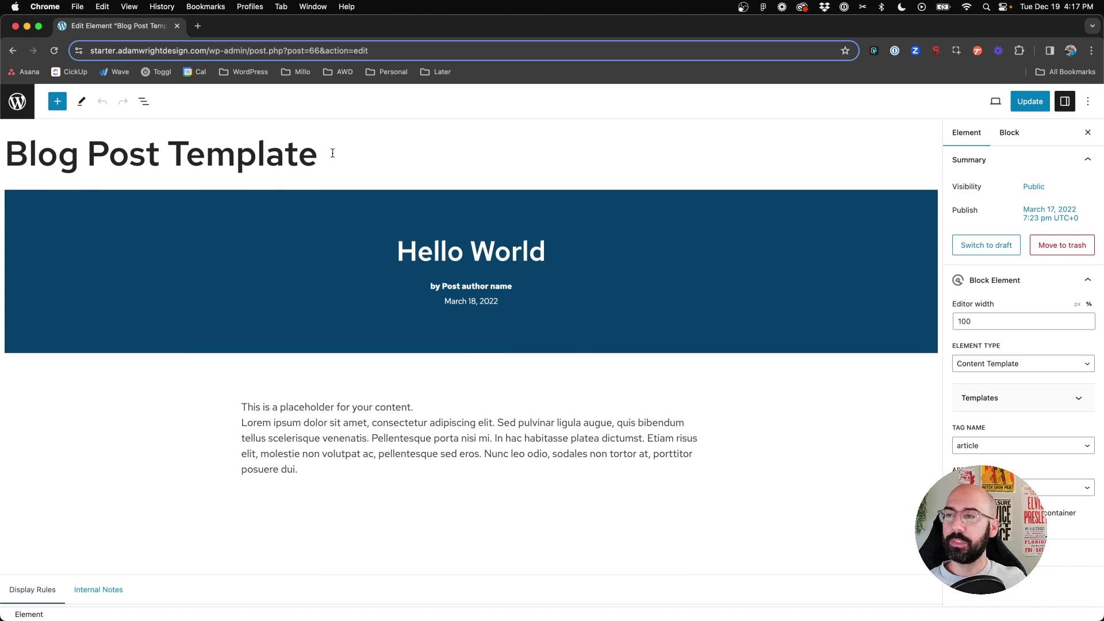
pyautogui.click(496, 246)
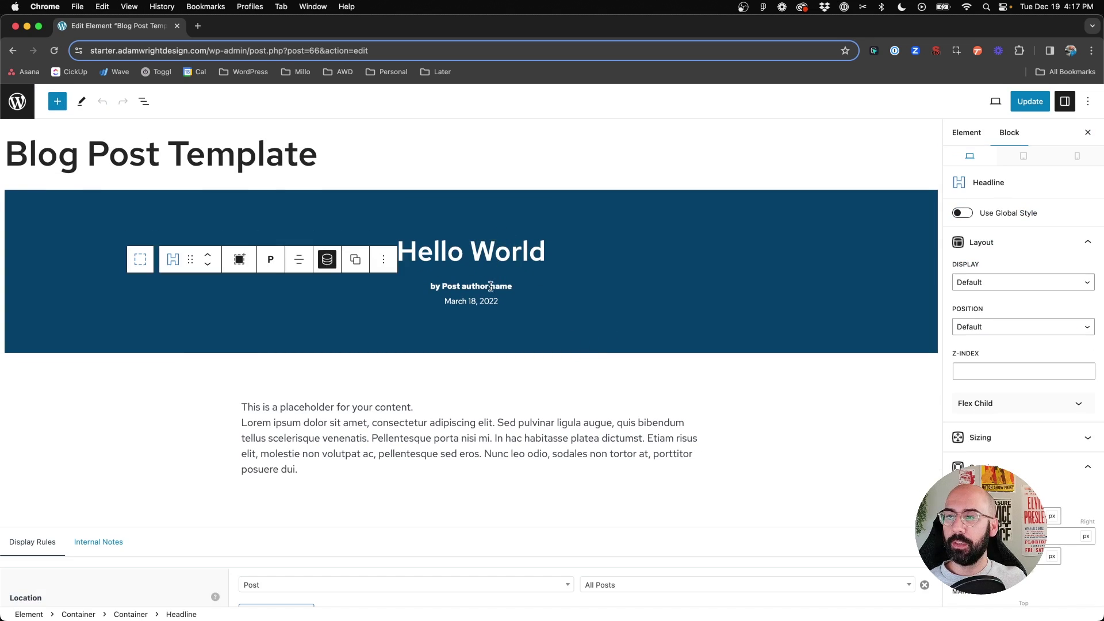
pyautogui.click(484, 303)
pyautogui.click(353, 432)
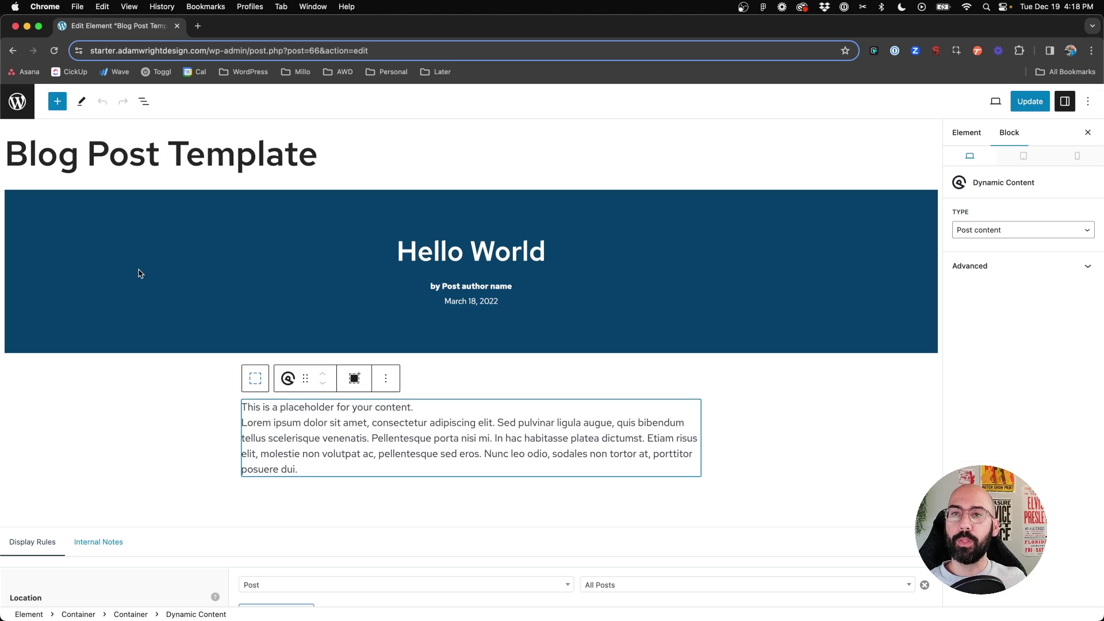
pyautogui.click(18, 102)
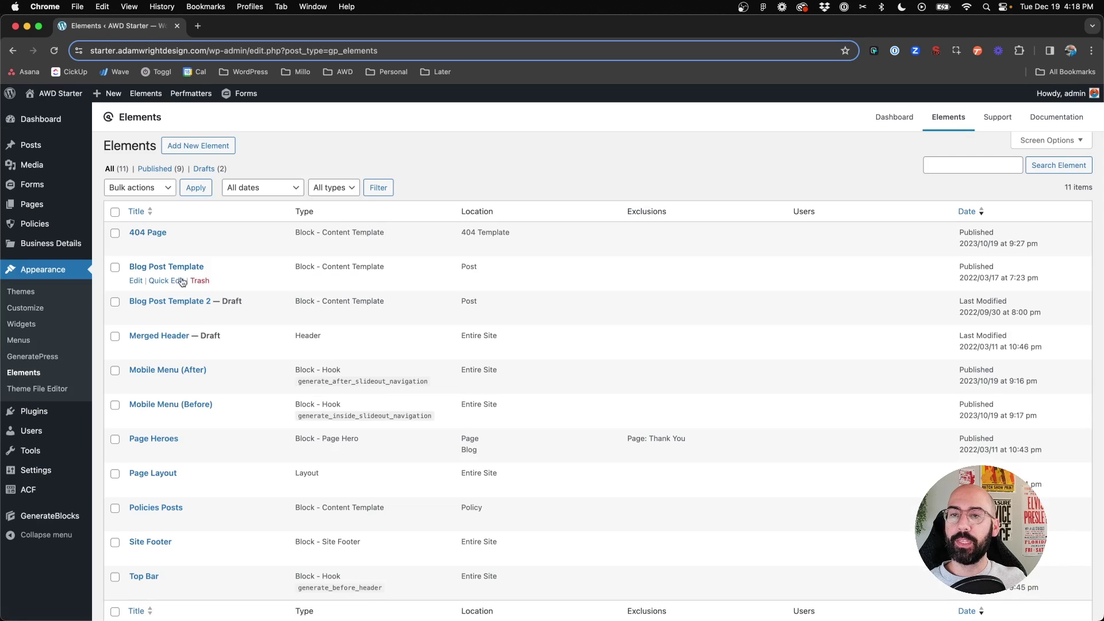
pyautogui.click(180, 303)
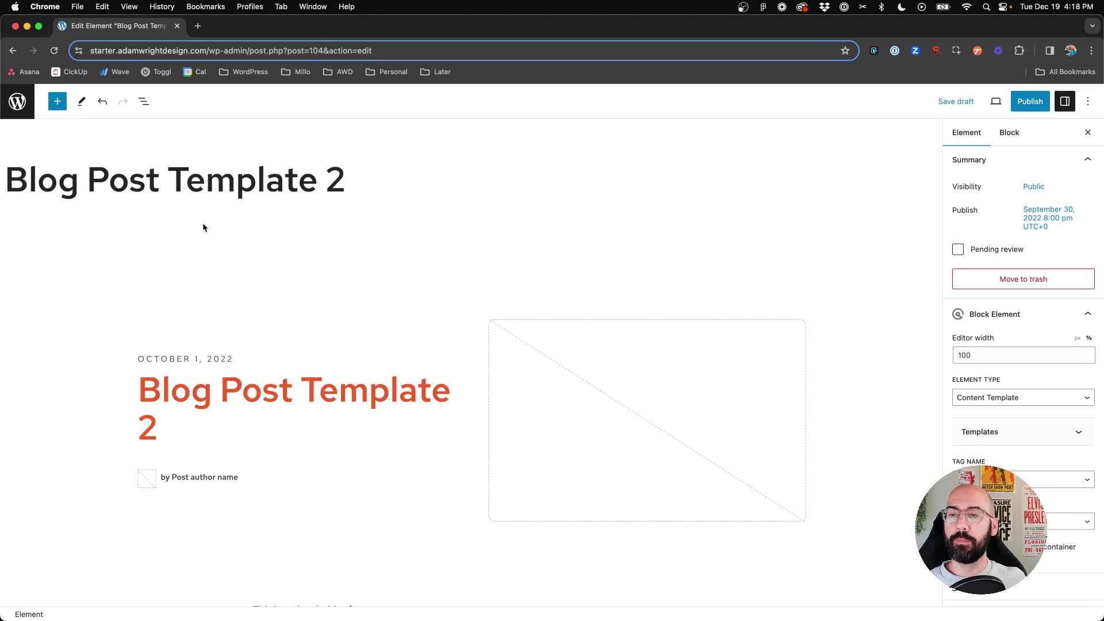
pyautogui.scroll(-5, 203, 221)
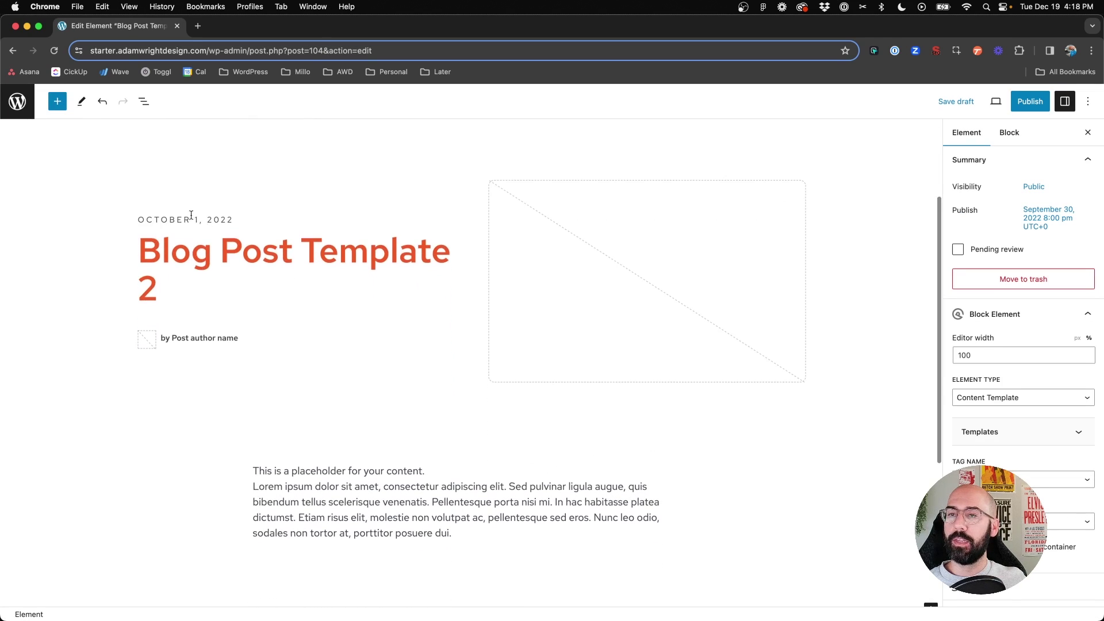
pyautogui.click(189, 219)
pyautogui.click(196, 258)
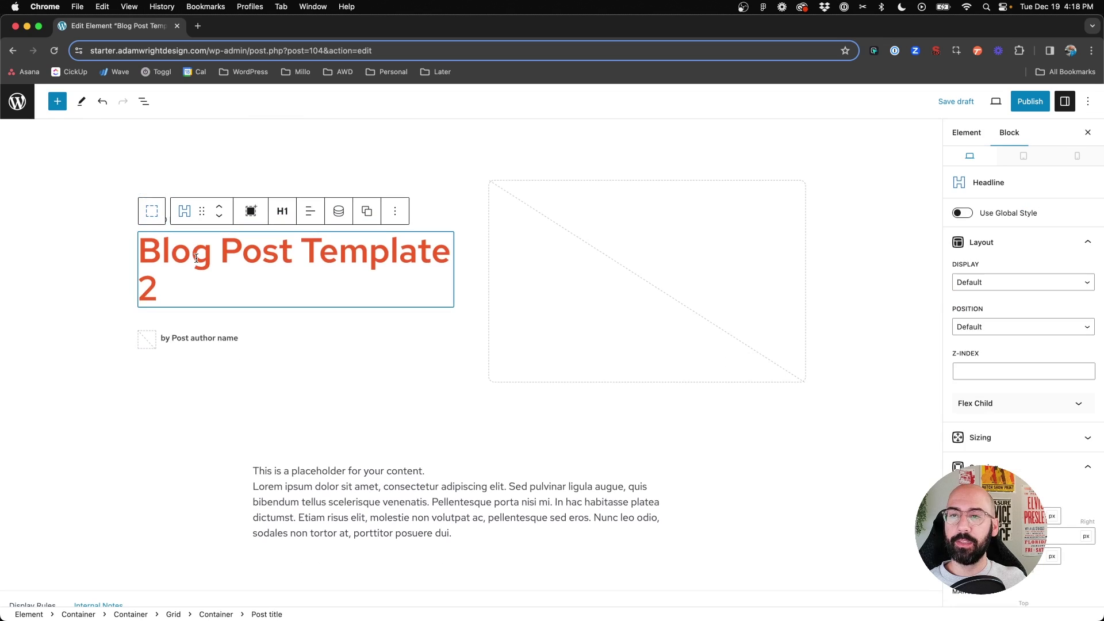
pyautogui.click(181, 340)
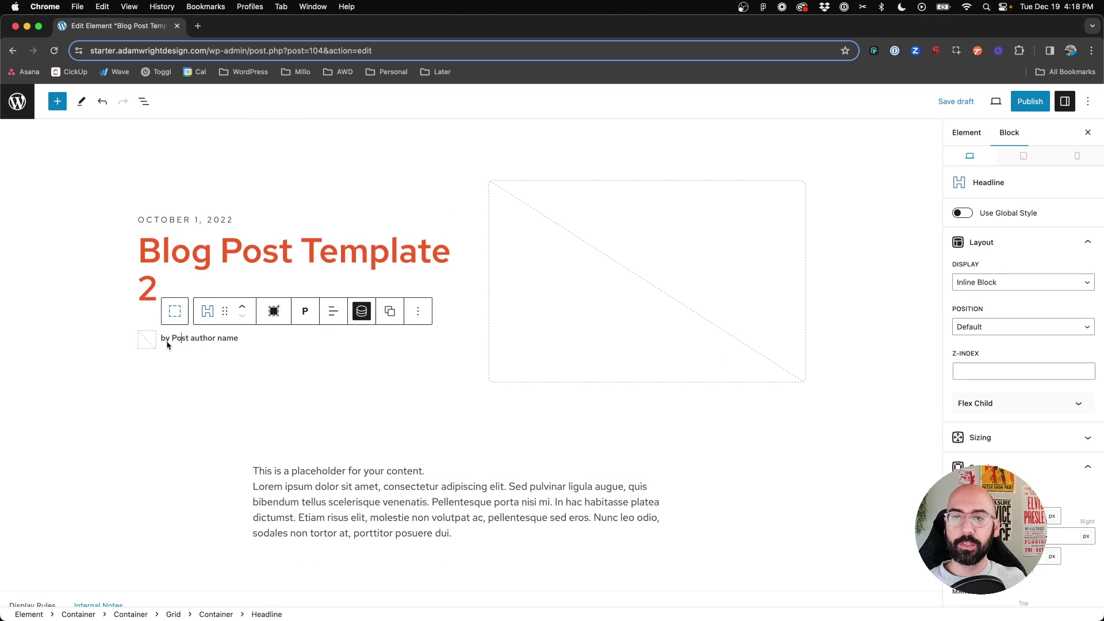
pyautogui.click(147, 344)
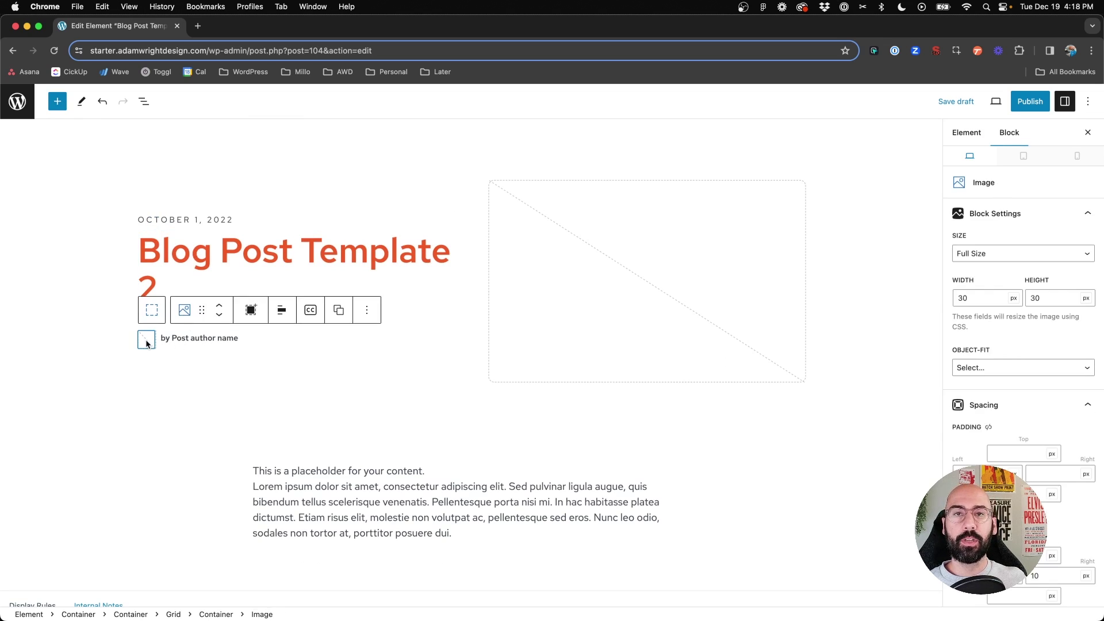
pyautogui.scroll(-4, 147, 344)
pyautogui.click(306, 369)
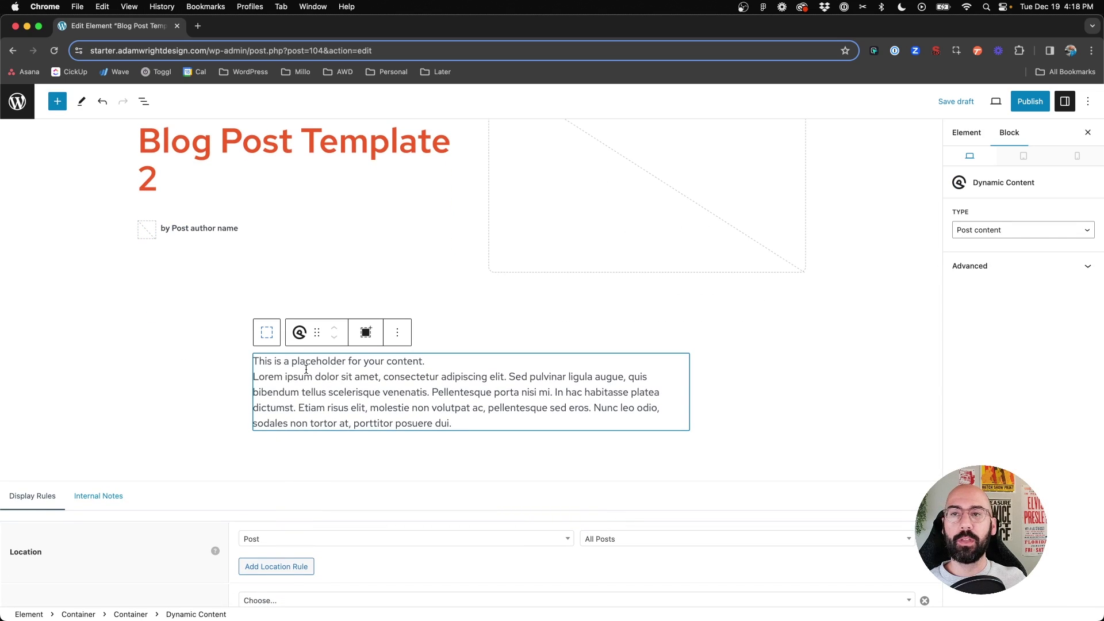
pyautogui.scroll(5, 261, 301)
pyautogui.scroll(-5, 261, 300)
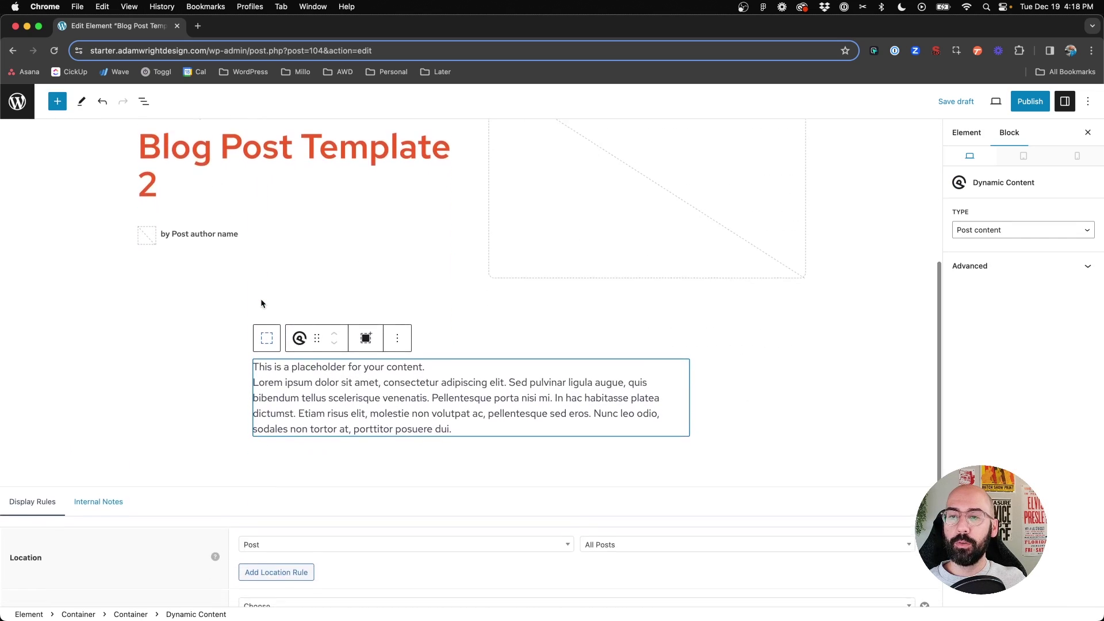
pyautogui.scroll(3, 261, 303)
pyautogui.click(17, 101)
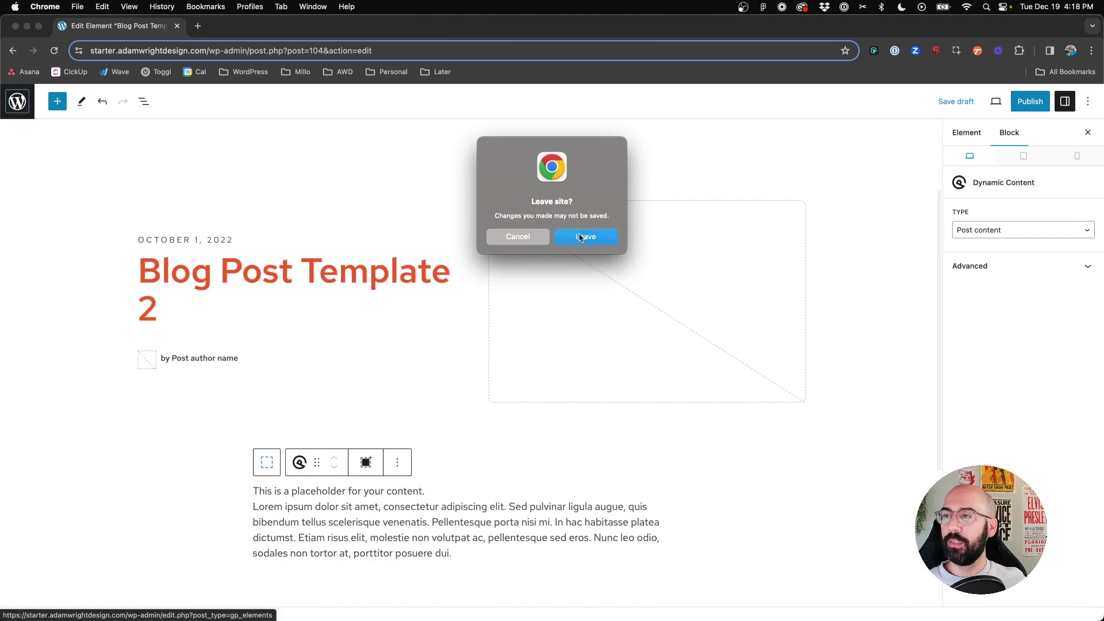
pyautogui.click(581, 238)
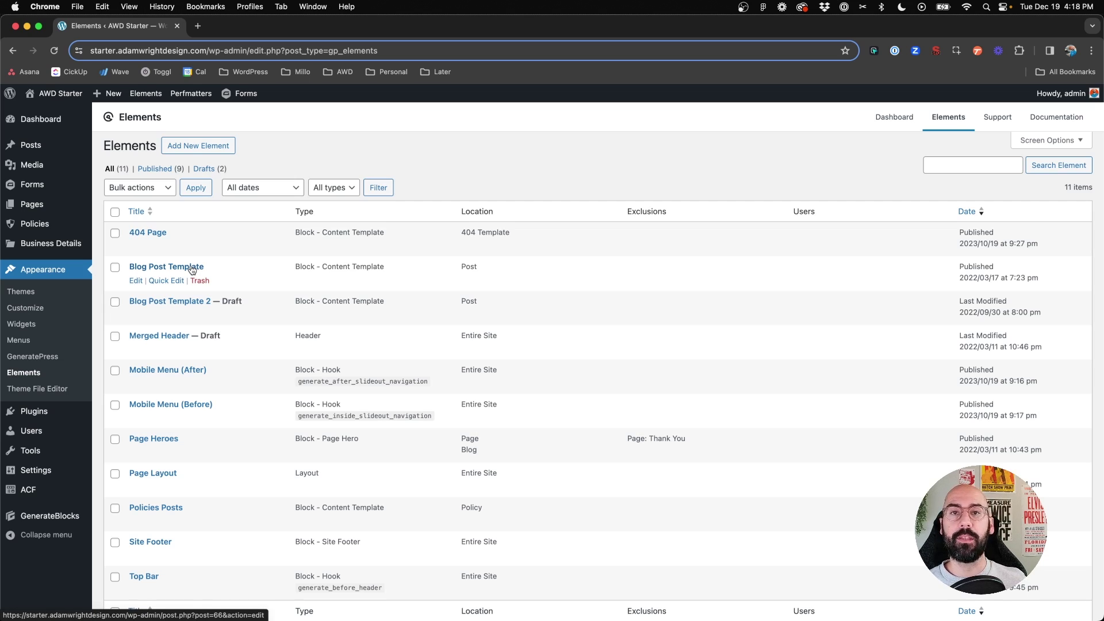
# Step: Open the Merged Header element's settings and view the AWD Starter homepage in a new tab
pyautogui.scroll(-1, 218, 368)
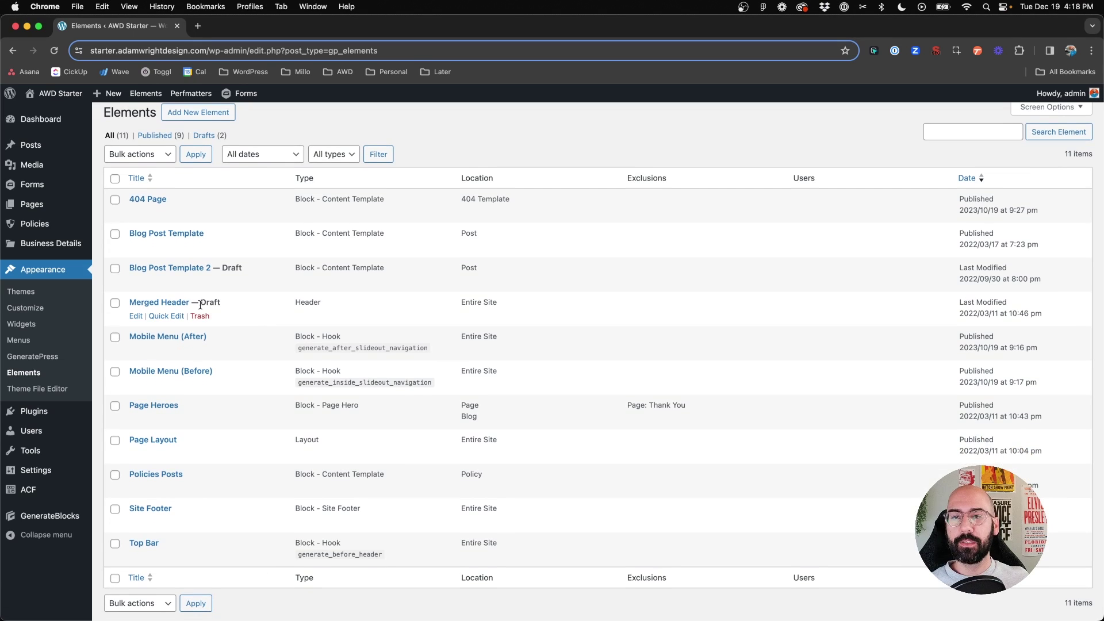
pyautogui.scroll(-1, 200, 305)
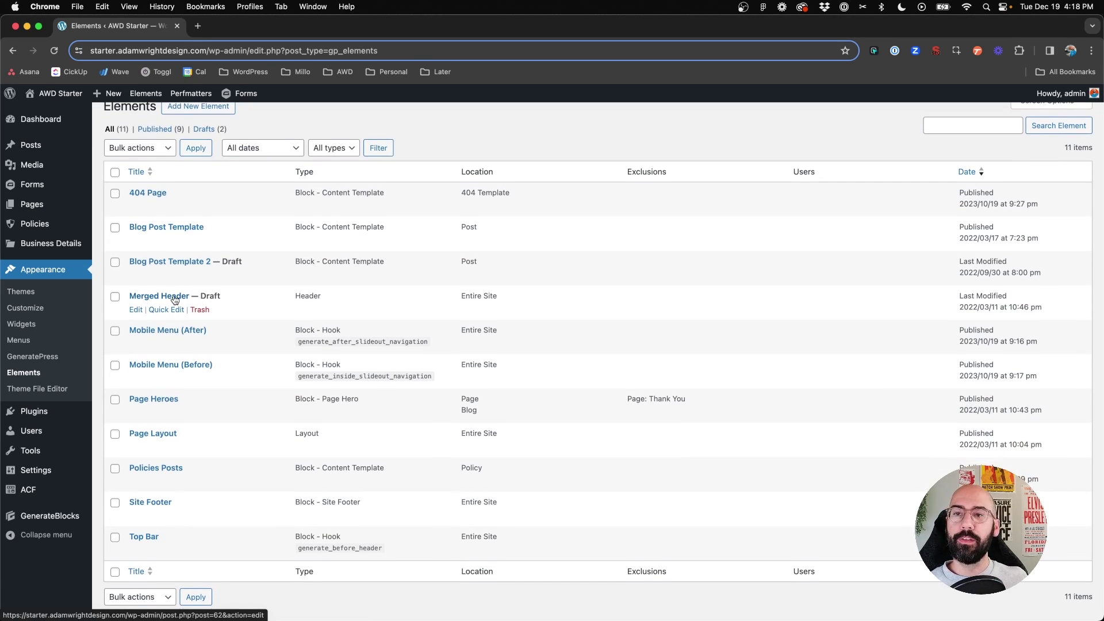
pyautogui.click(175, 298)
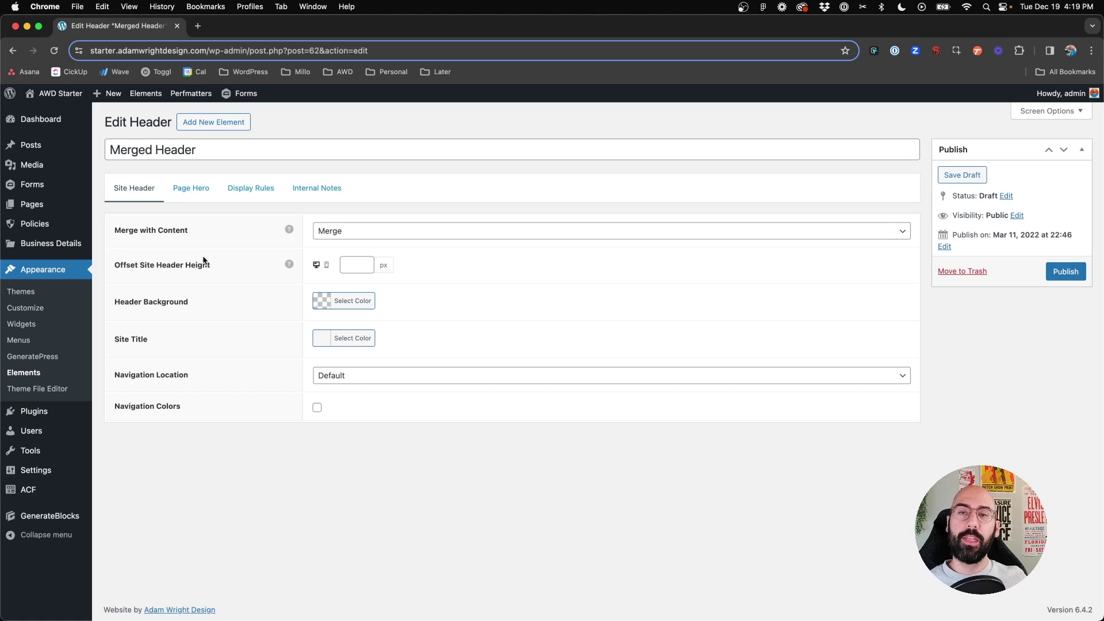
pyautogui.keyDown('super'); pyautogui.click(109, 93); pyautogui.keyUp('super')
pyautogui.click(265, 30)
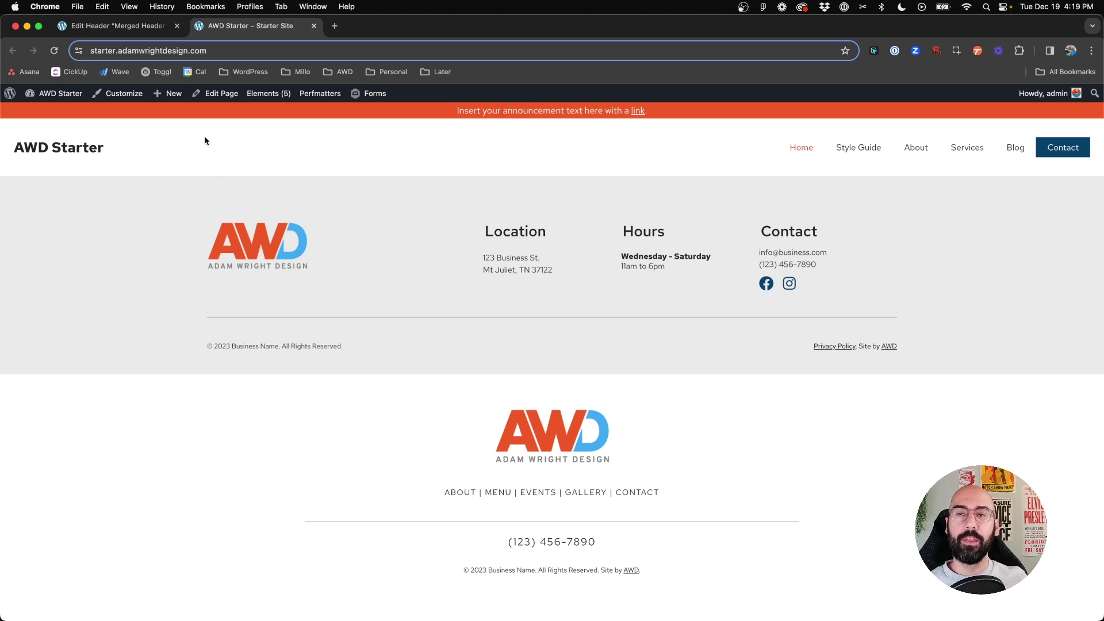
# Step: Publish the Merged Header element and reload the live site to see the merged header
pyautogui.click(163, 27)
pyautogui.click(1066, 272)
pyautogui.click(248, 29)
pyautogui.press('super+r')
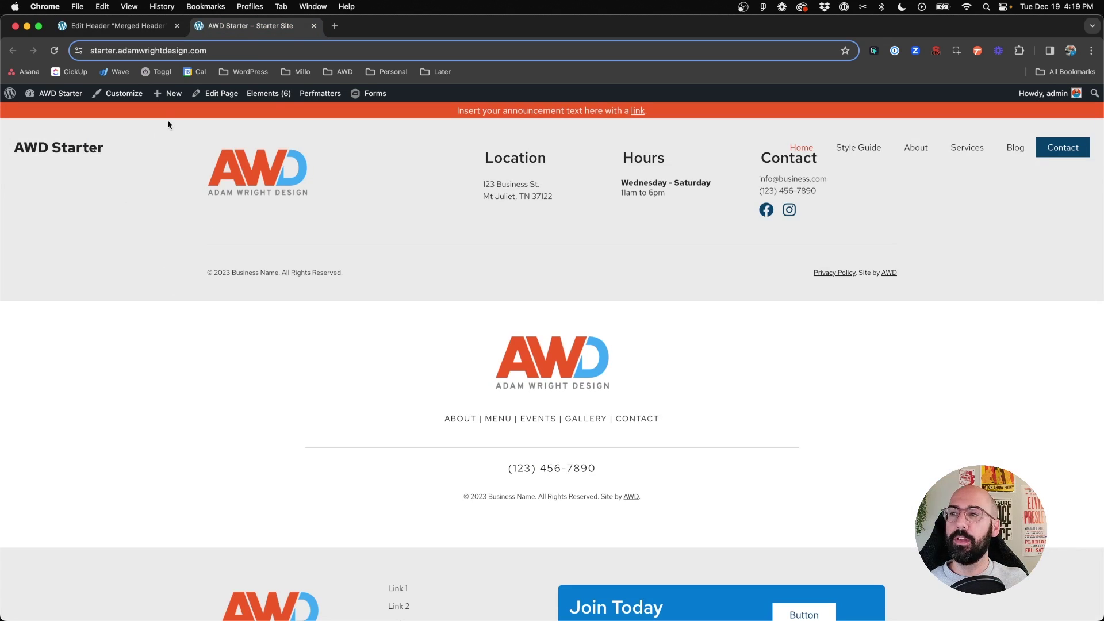
# Step: Set the Merged Header status back to Draft, update it, and reload the live site to confirm
pyautogui.click(147, 28)
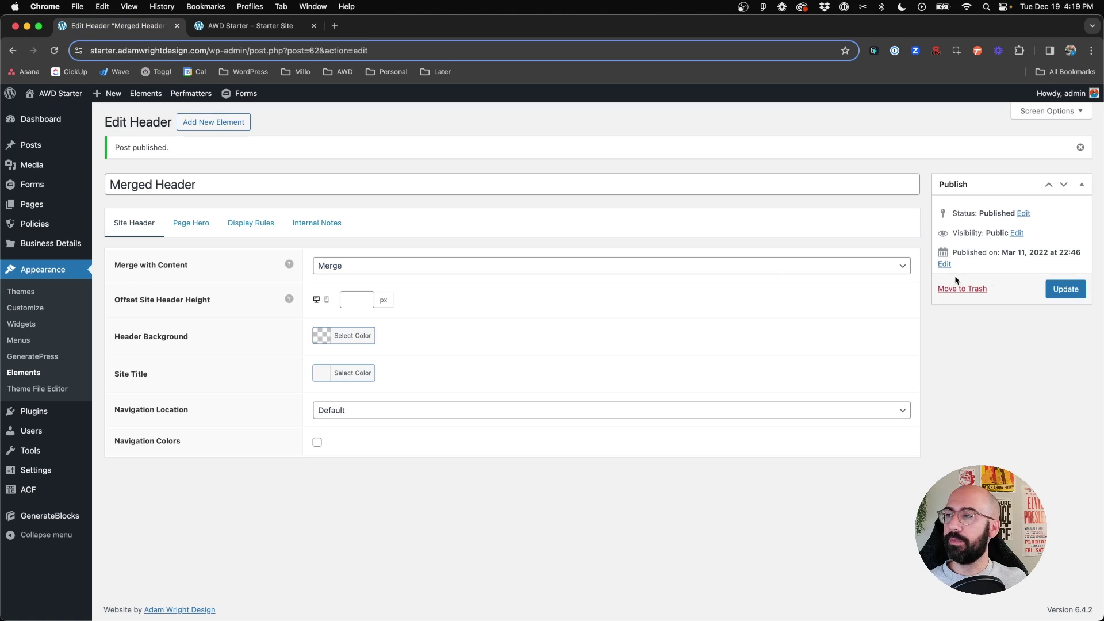
pyautogui.click(1024, 213)
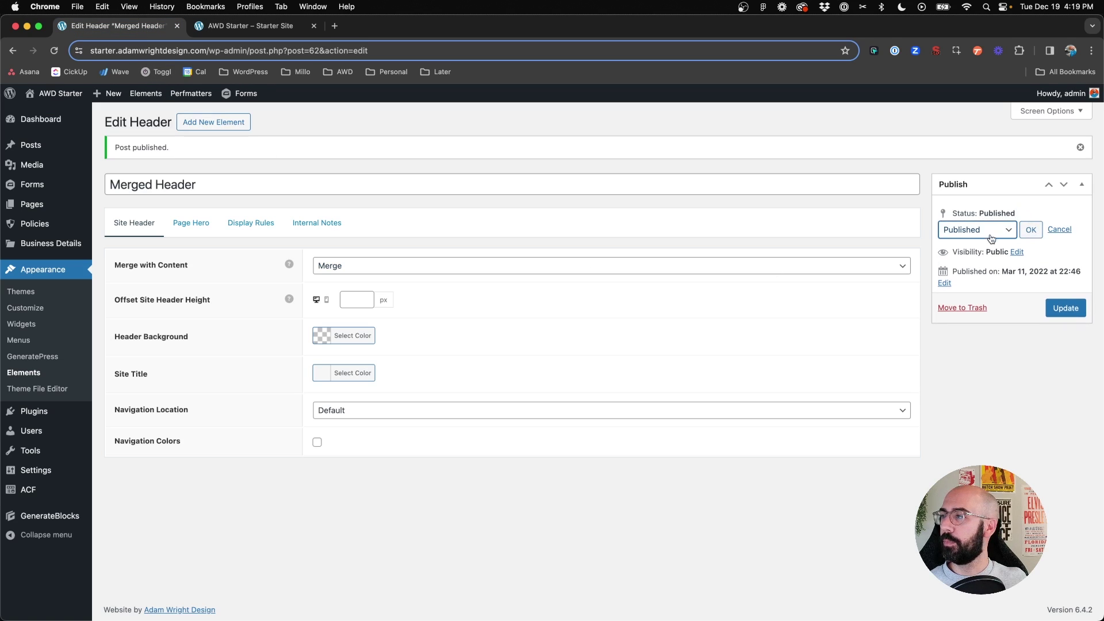
pyautogui.click(990, 238)
pyautogui.click(965, 254)
pyautogui.click(1031, 230)
pyautogui.click(1065, 288)
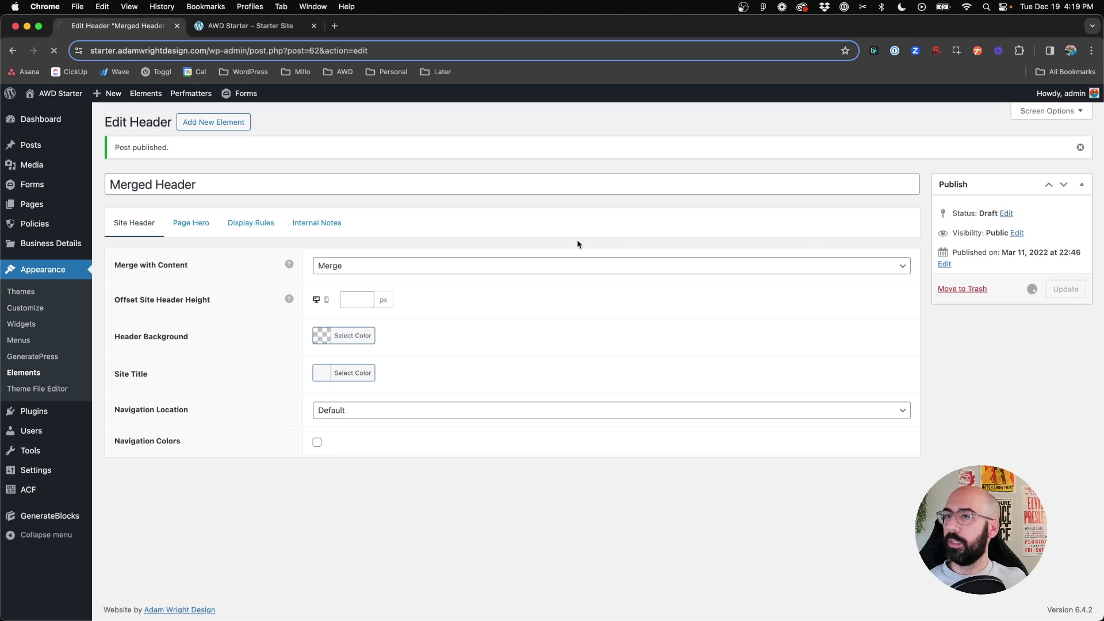
pyautogui.click(234, 30)
pyautogui.press('super+r')
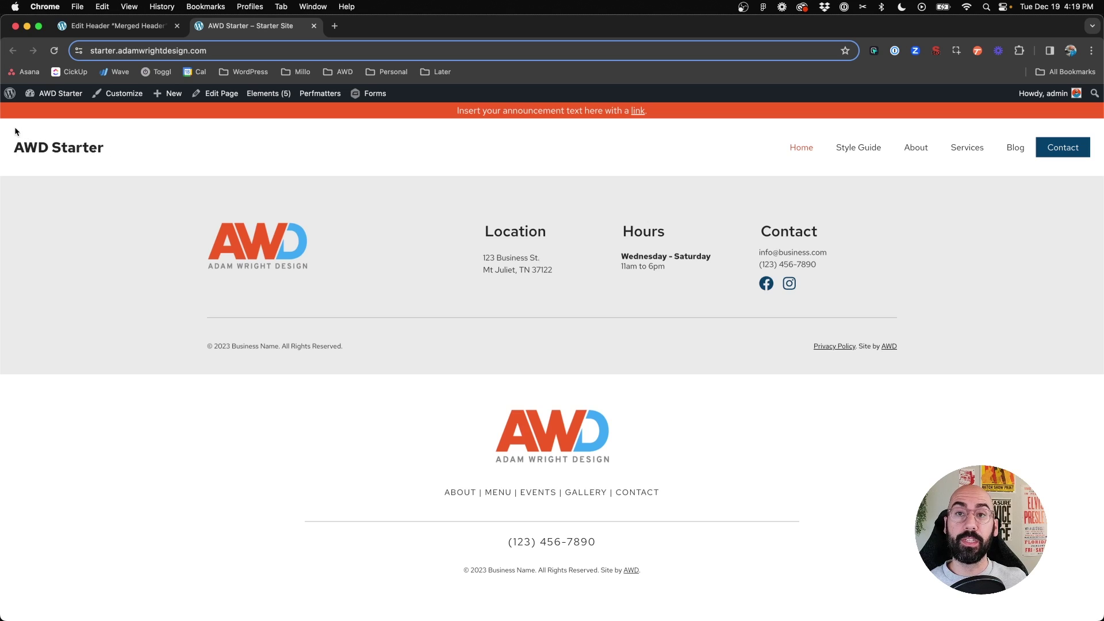
# Step: Check the Merged Header's Display Rules location is Entire Site, then return to Appearance > Elements
pyautogui.click(115, 26)
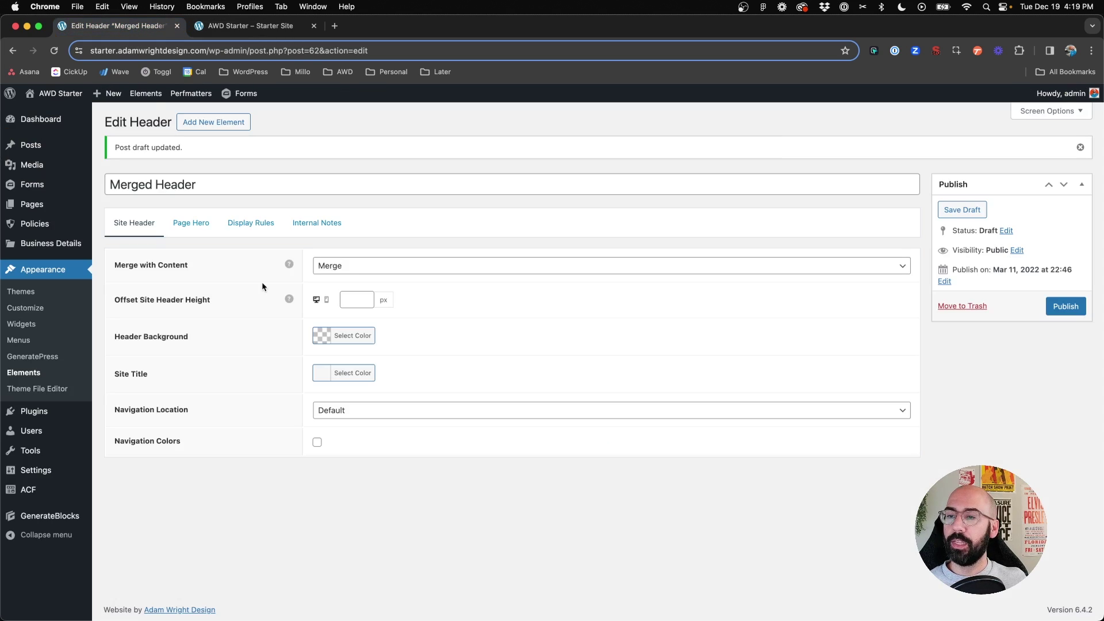
pyautogui.click(243, 228)
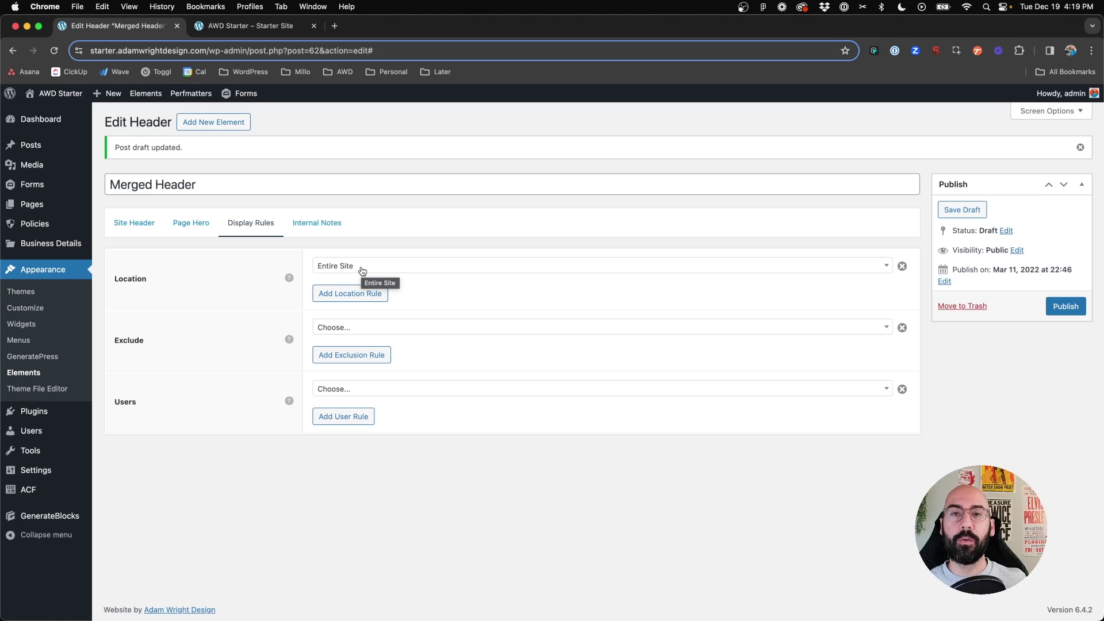
pyautogui.click(424, 275)
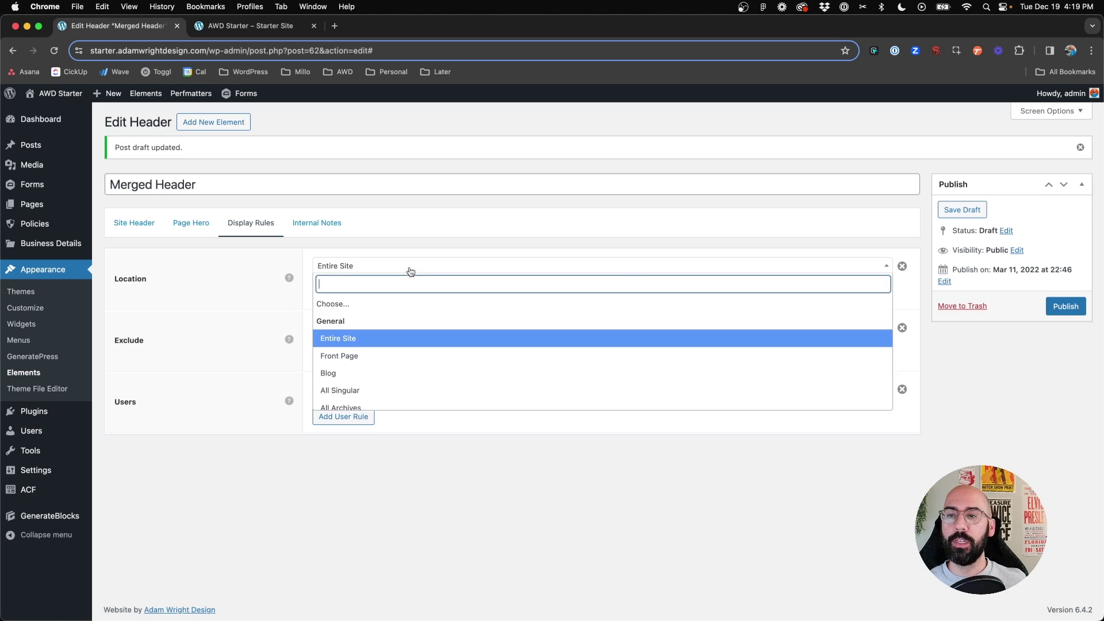
pyautogui.click(221, 318)
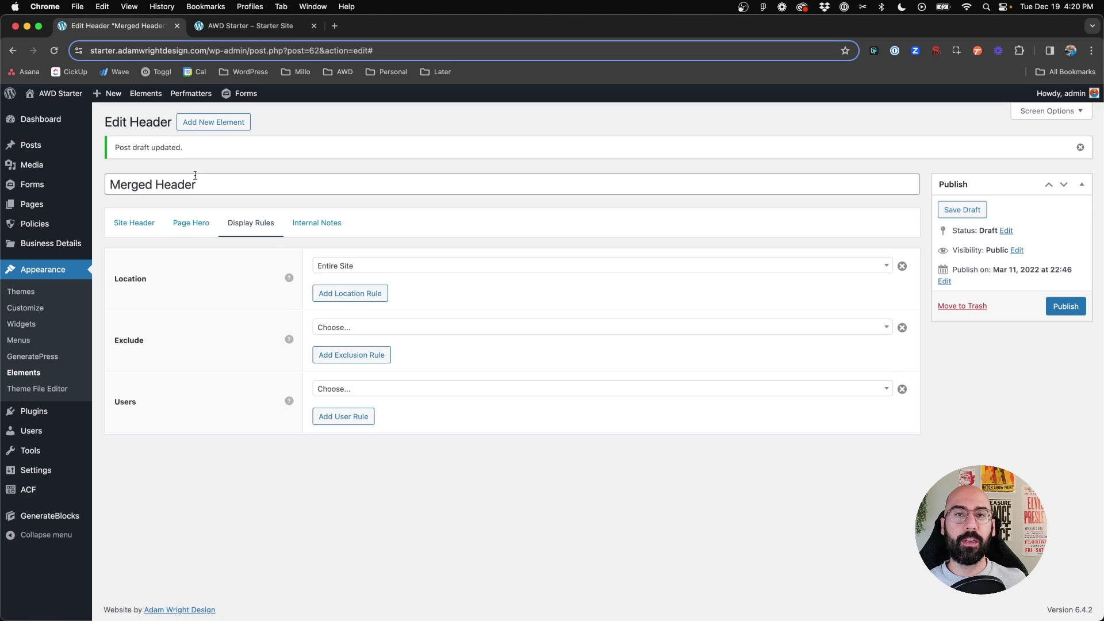
pyautogui.moveTo(64, 118)
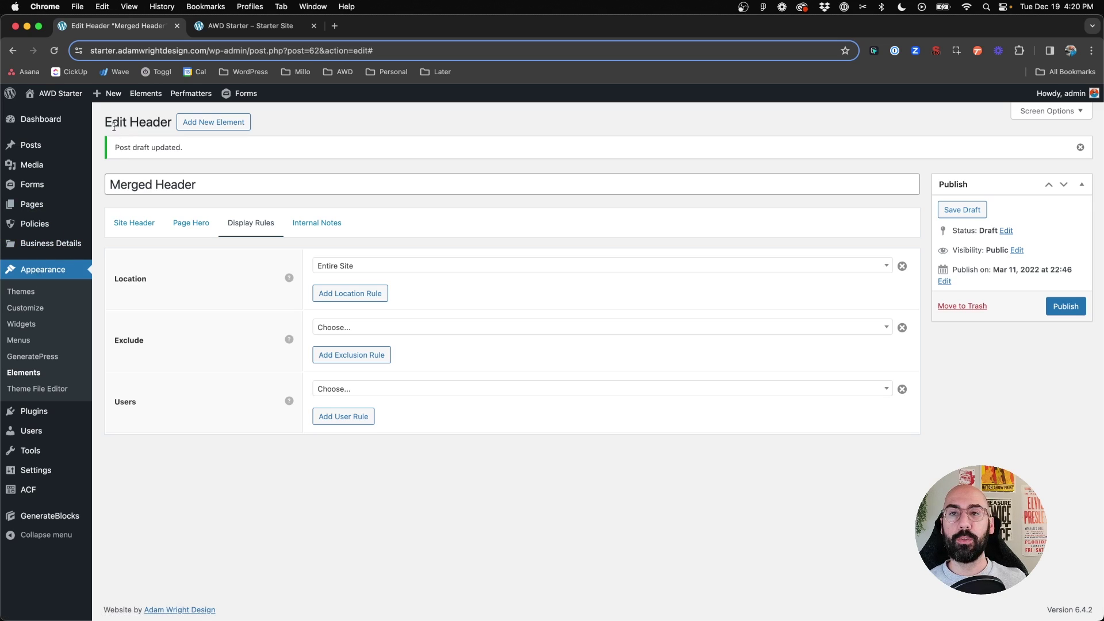
pyautogui.click(23, 373)
# Step: Scroll the Elements list, showing Merged Header and Blog Post Template 2 as drafts
pyautogui.scroll(-2, 279, 267)
pyautogui.moveTo(202, 285)
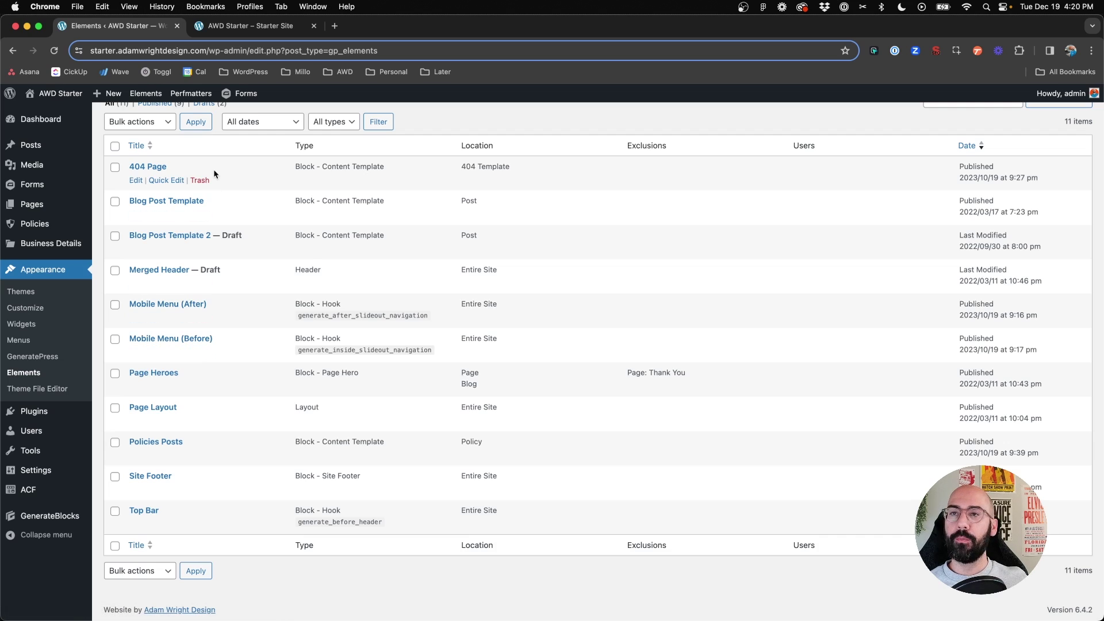
# Step: Preview the AWD Starter site in the Customizer at mobile size with the slide-out menu open
pyautogui.click(258, 26)
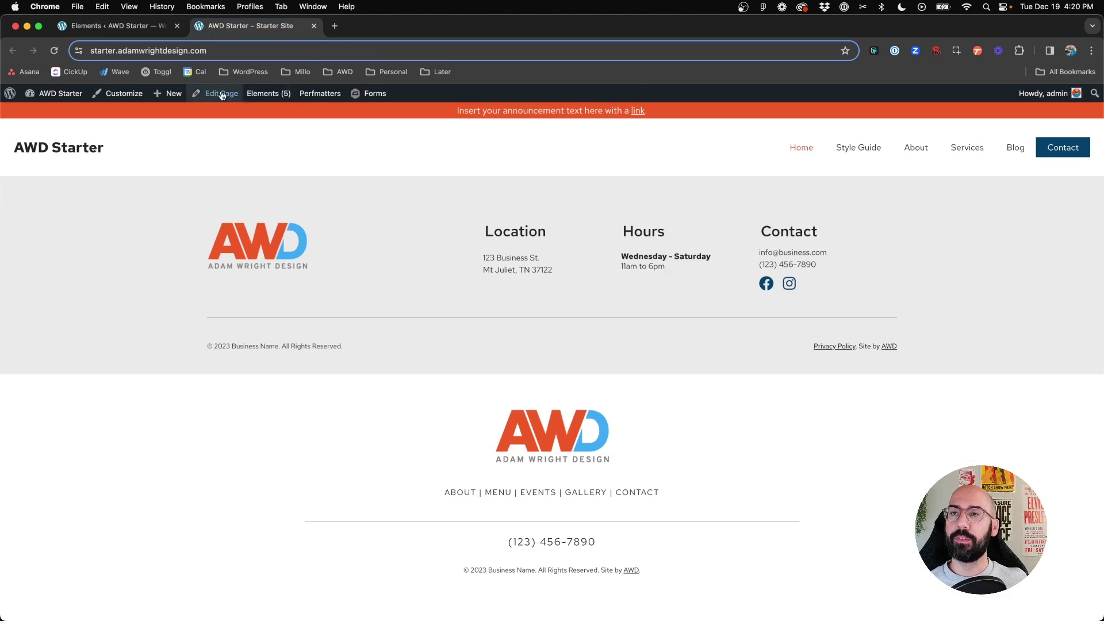
pyautogui.click(128, 93)
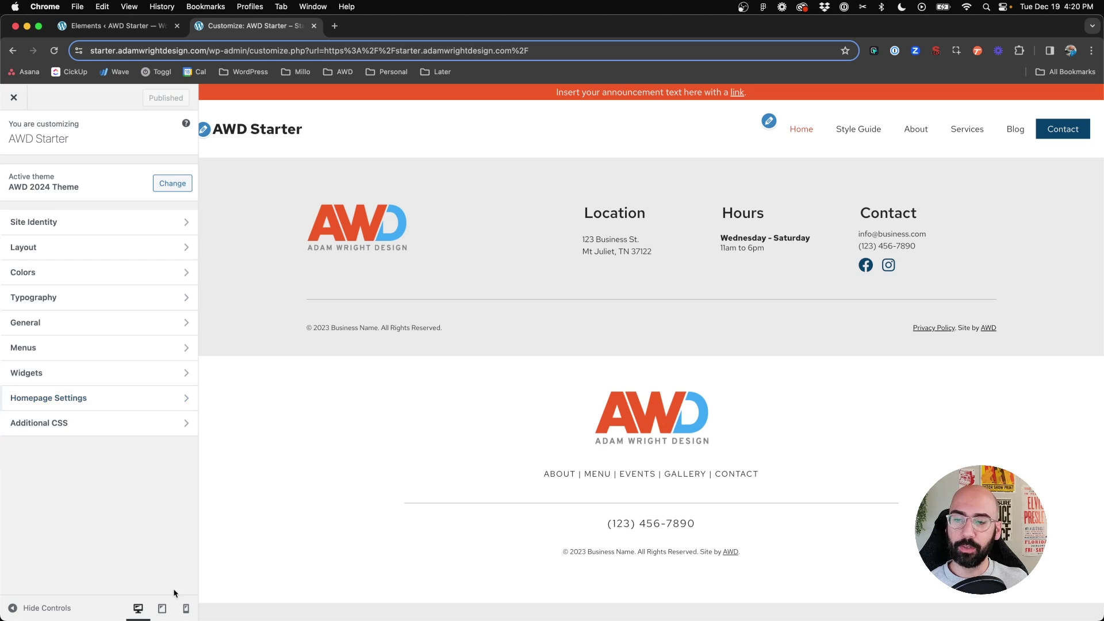
pyautogui.click(186, 608)
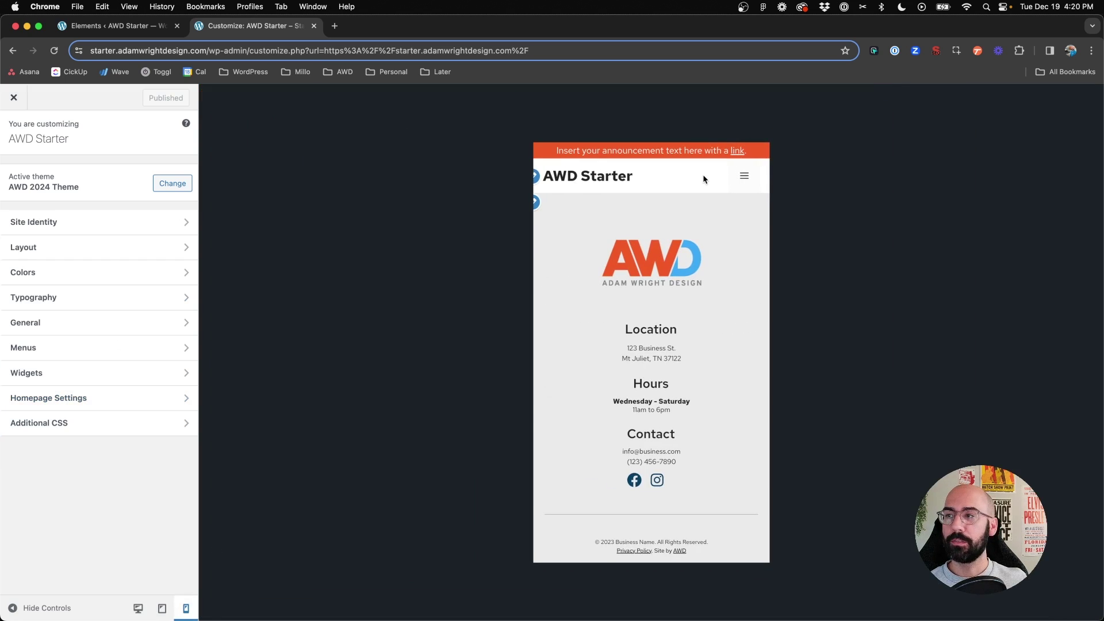
pyautogui.click(743, 179)
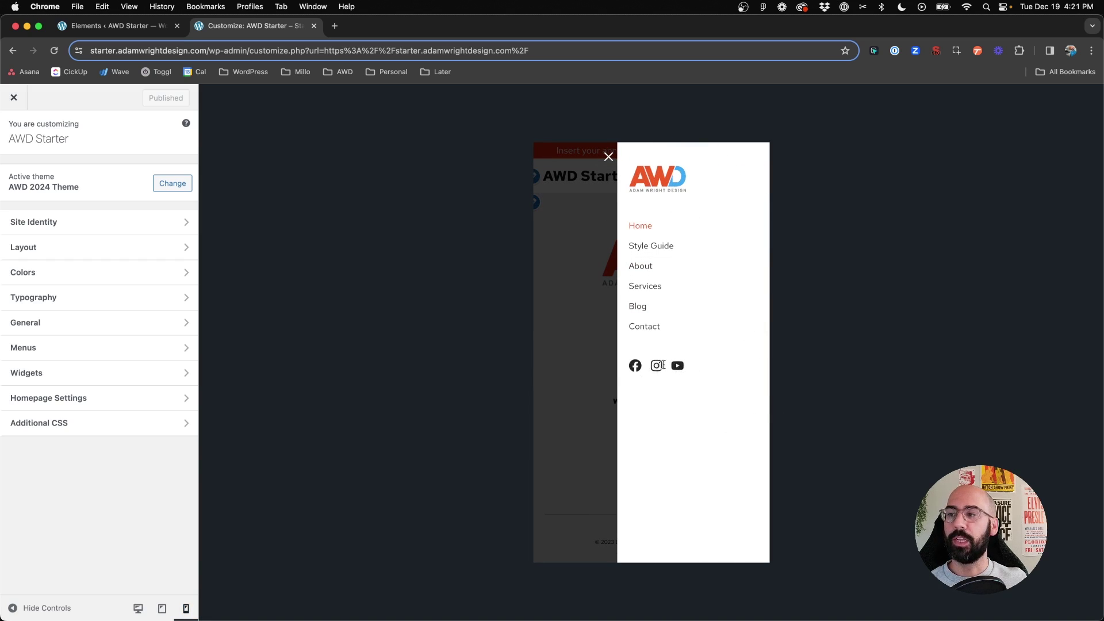
pyautogui.click(122, 30)
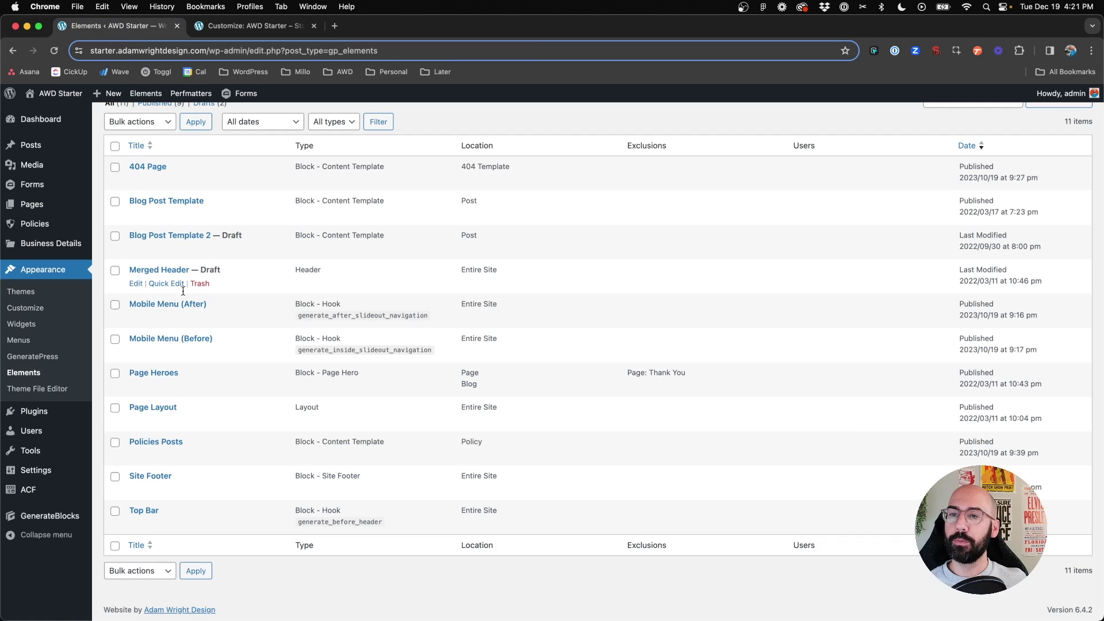
# Step: Open Mobile Menu (After) in a new tab and confirm its Element Type is Hook
pyautogui.keyDown('super'); pyautogui.click(183, 304); pyautogui.keyUp('super')
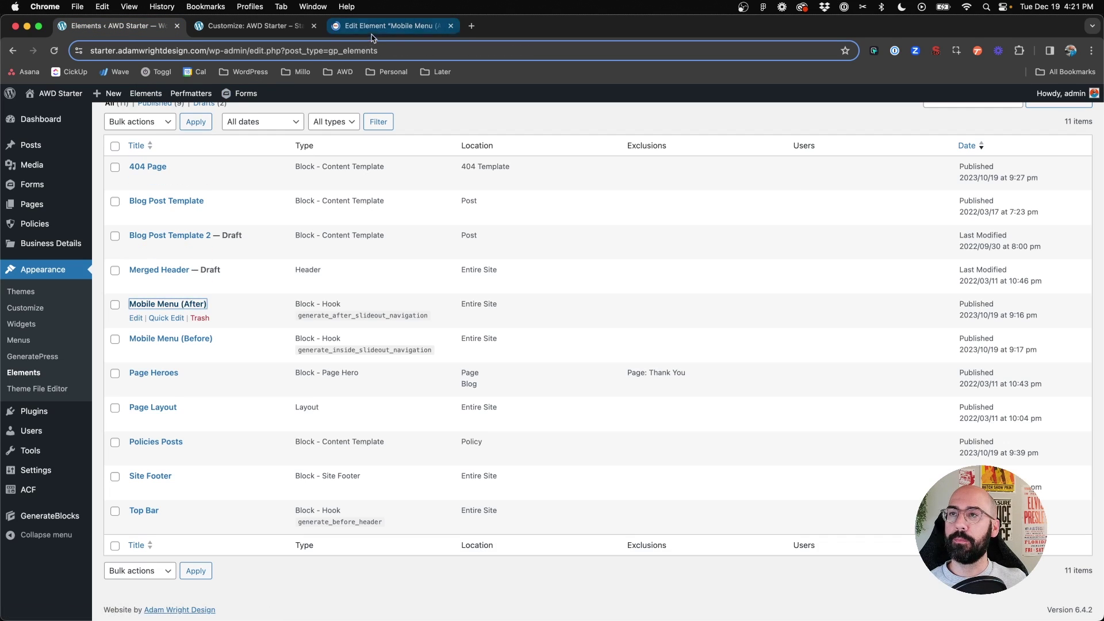
pyautogui.click(391, 26)
pyautogui.click(211, 187)
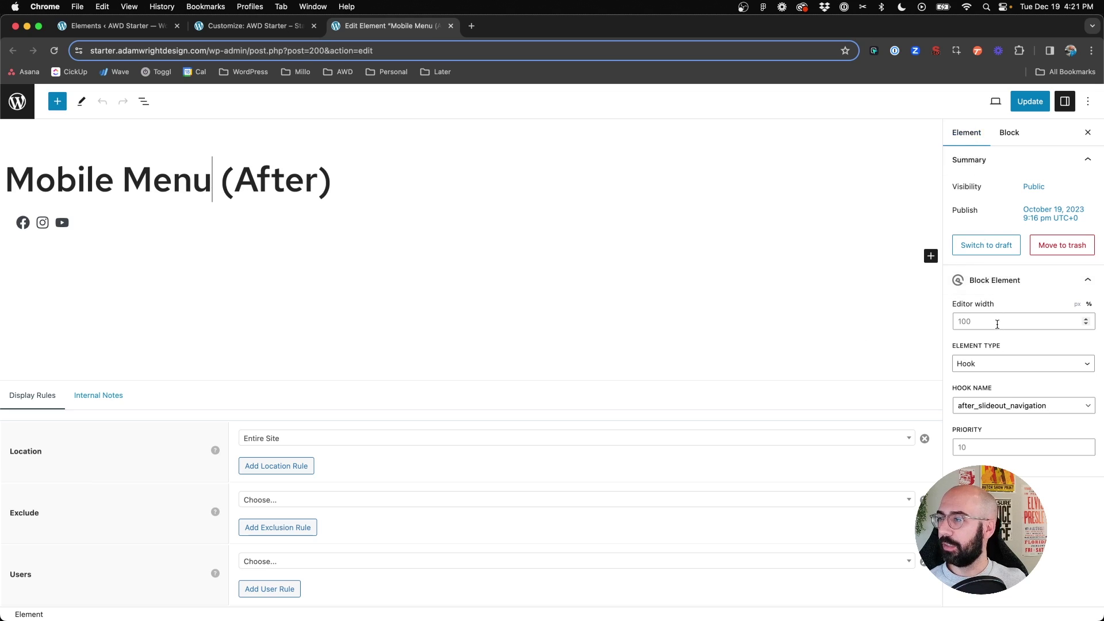
pyautogui.click(980, 367)
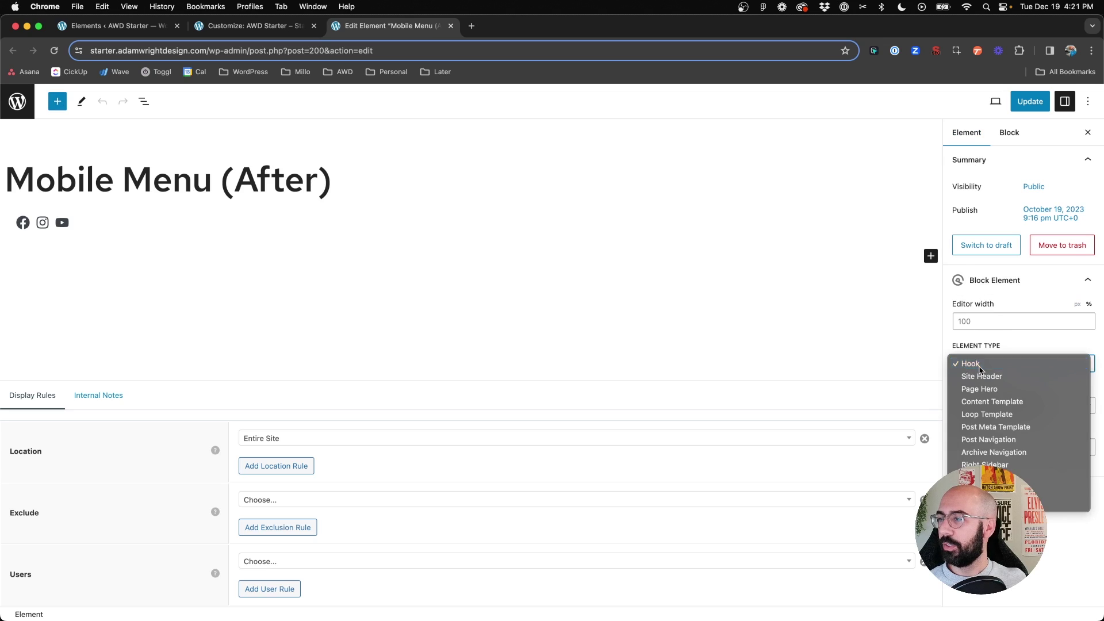
pyautogui.click(981, 365)
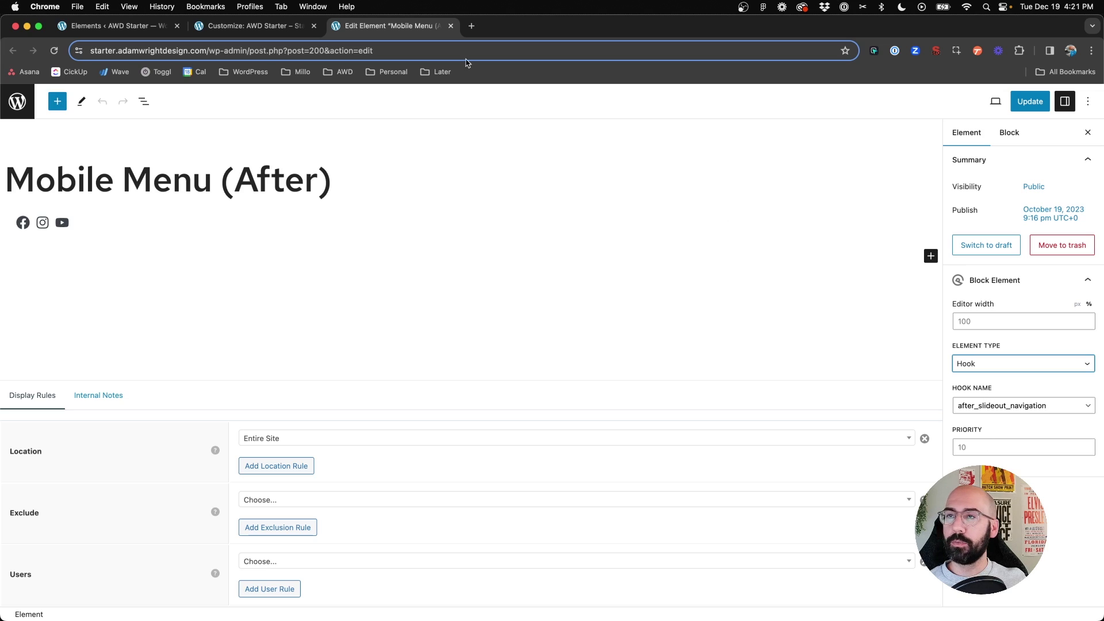
# Step: Compare Mobile Menu (After) with the mobile menu preview, then close its editor
pyautogui.click(257, 26)
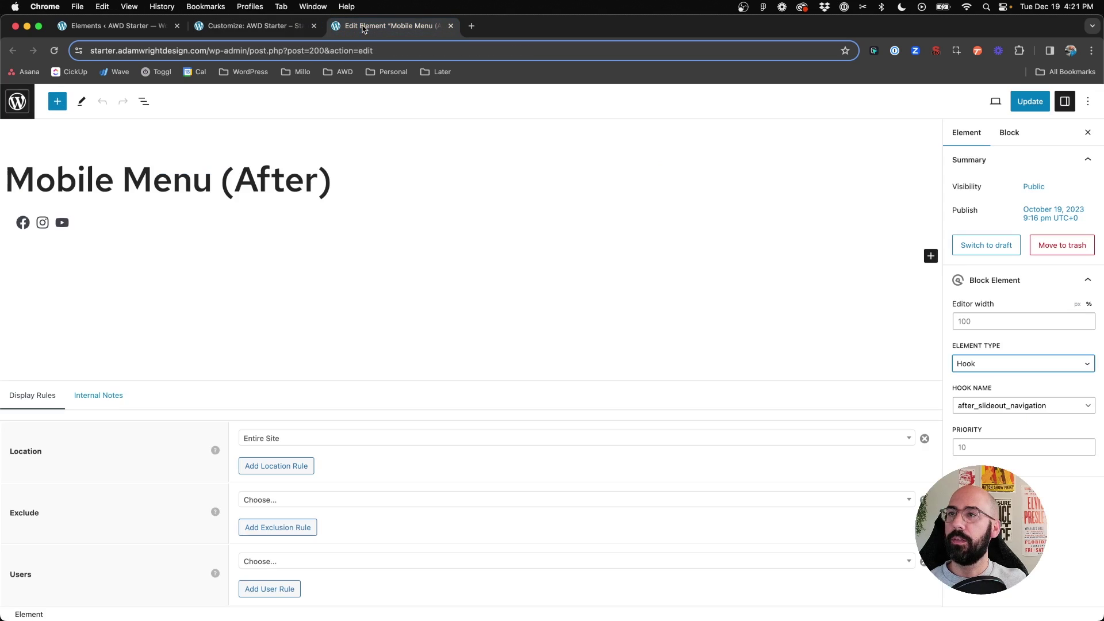
pyautogui.click(379, 26)
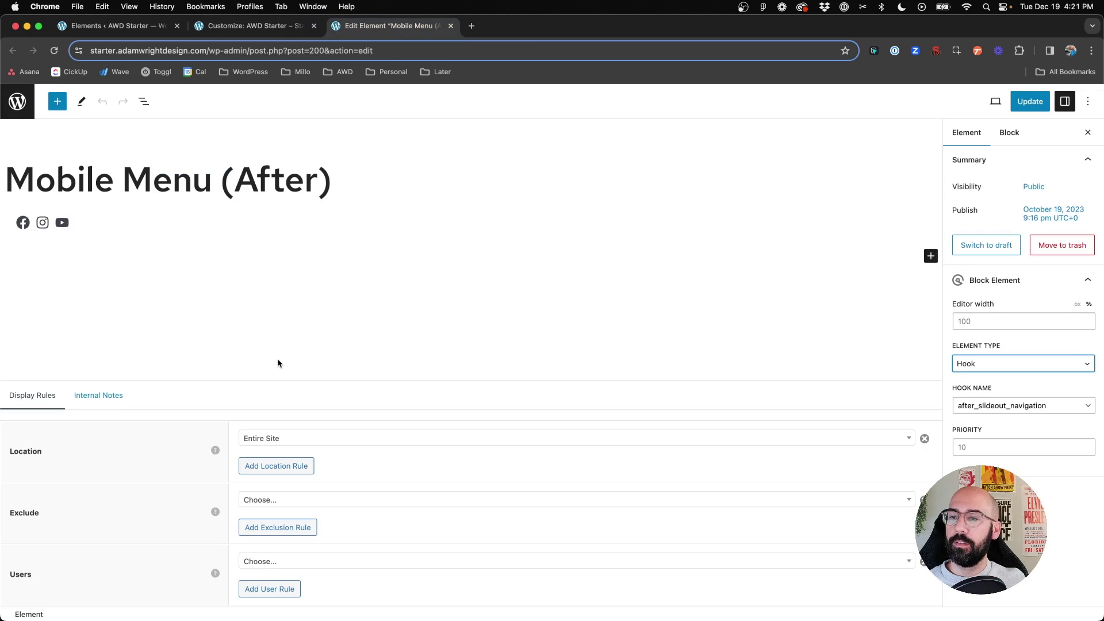
pyautogui.click(450, 26)
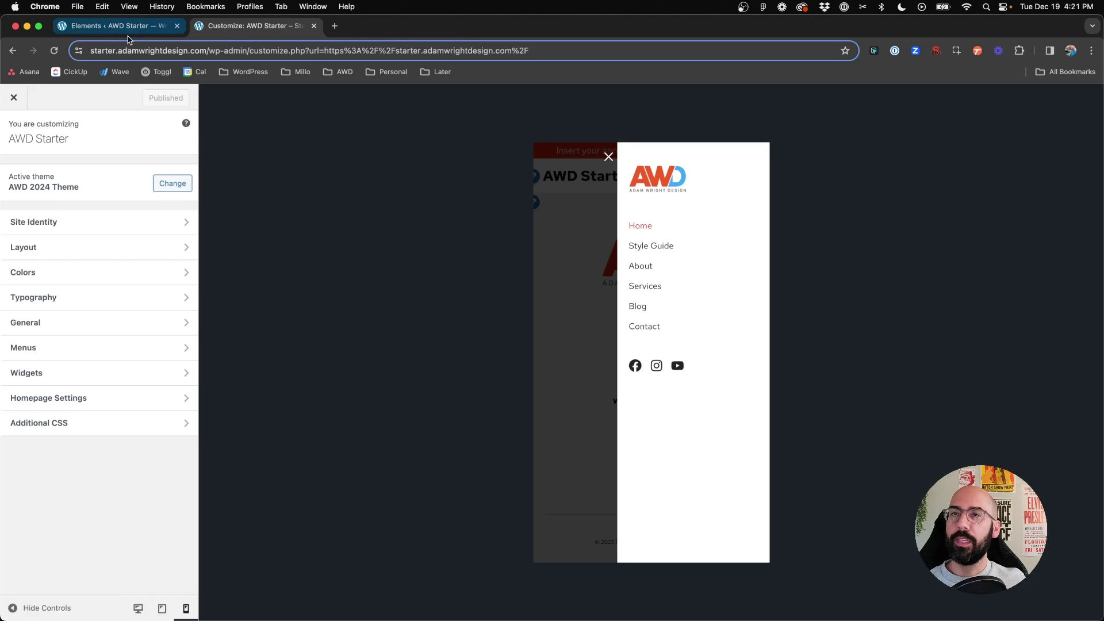
pyautogui.click(124, 26)
# Step: Open Mobile Menu (Before) in a new tab and select its title text
pyautogui.keyDown('super'); pyautogui.click(197, 340); pyautogui.keyUp('super')
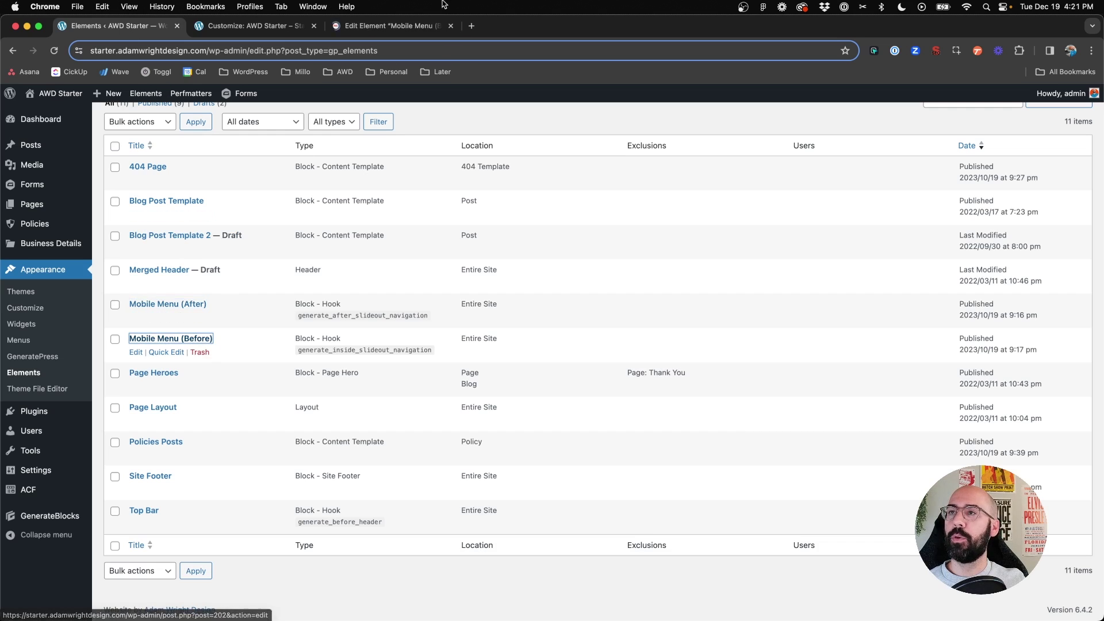
pyautogui.press('super+alt+Right')
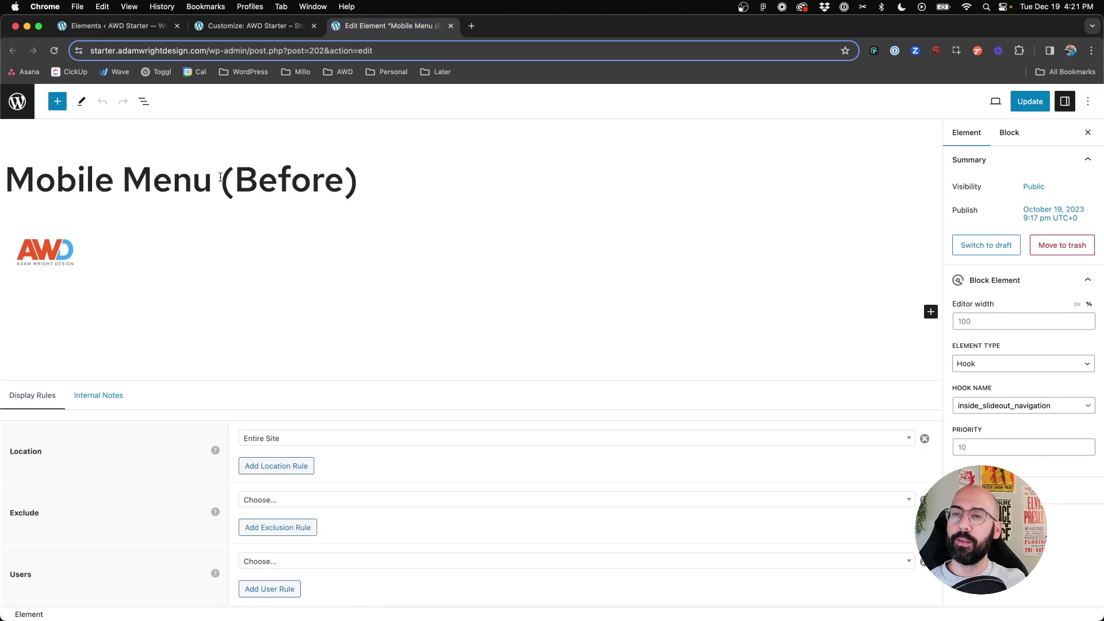
pyautogui.doubleClick(184, 174)
pyautogui.click(185, 174)
pyautogui.click(184, 173)
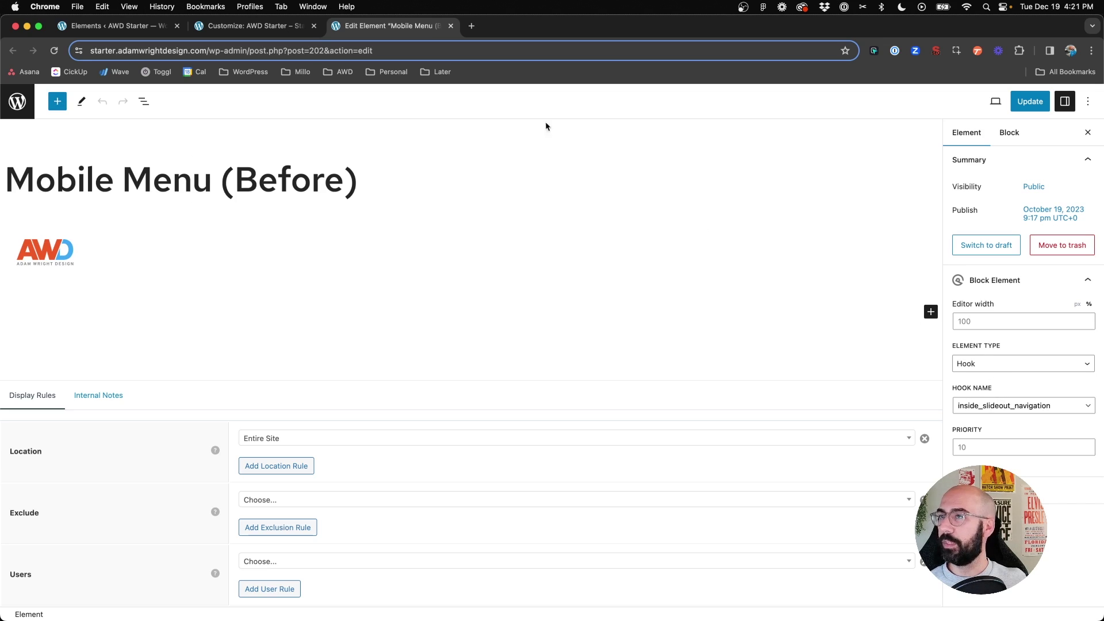
# Step: Compare the Mobile Menu (Before) logo hook with the mobile menu preview, then close its editor
pyautogui.click(238, 26)
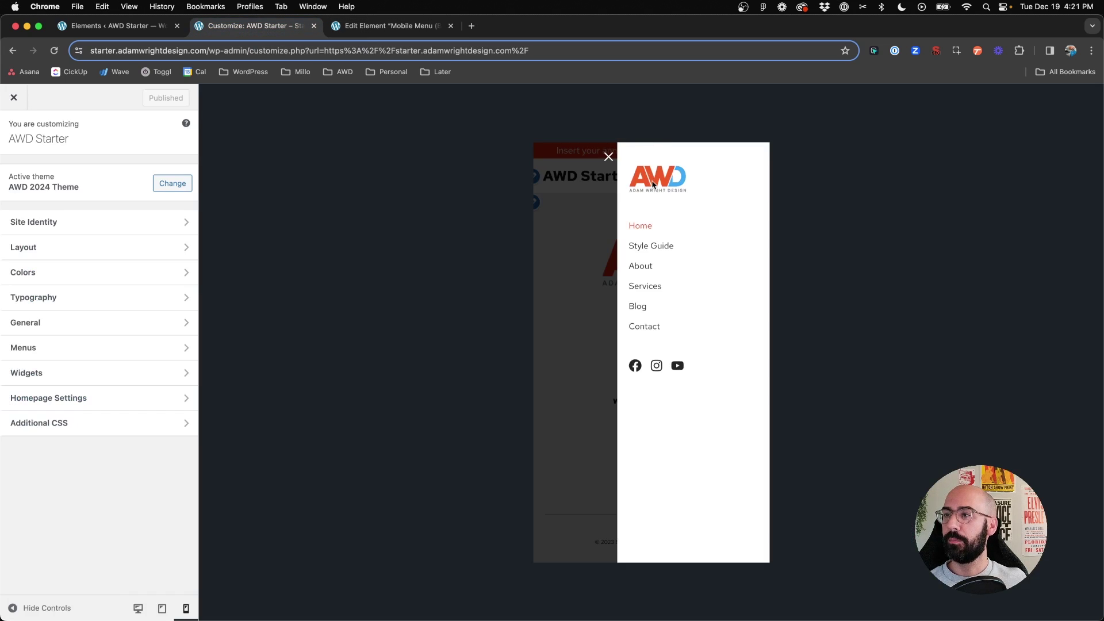
pyautogui.click(366, 28)
pyautogui.click(268, 28)
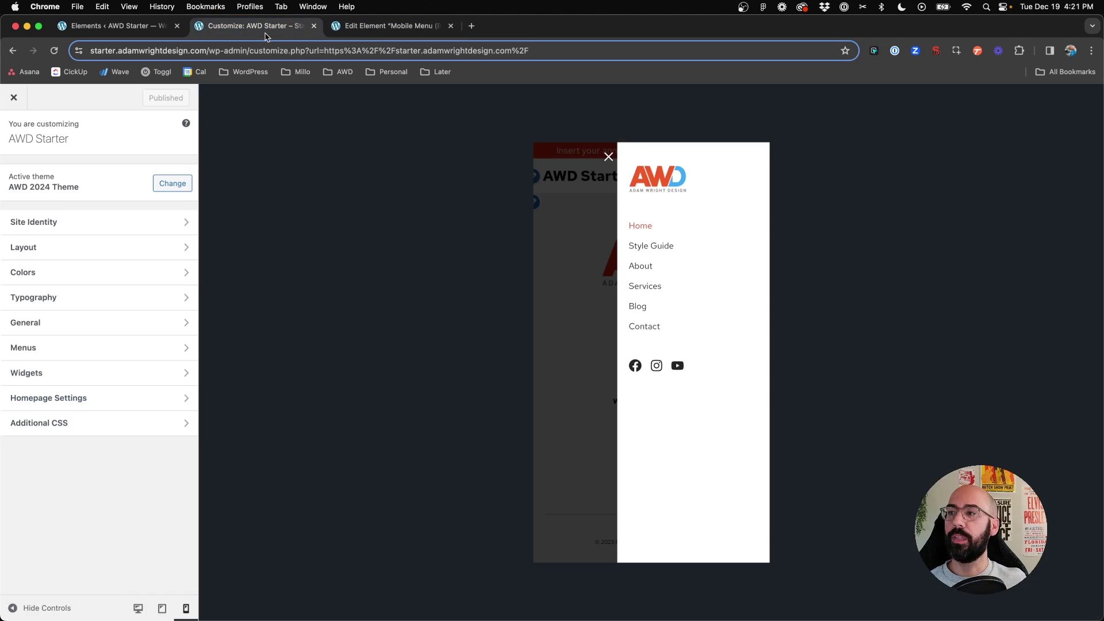
pyautogui.click(387, 26)
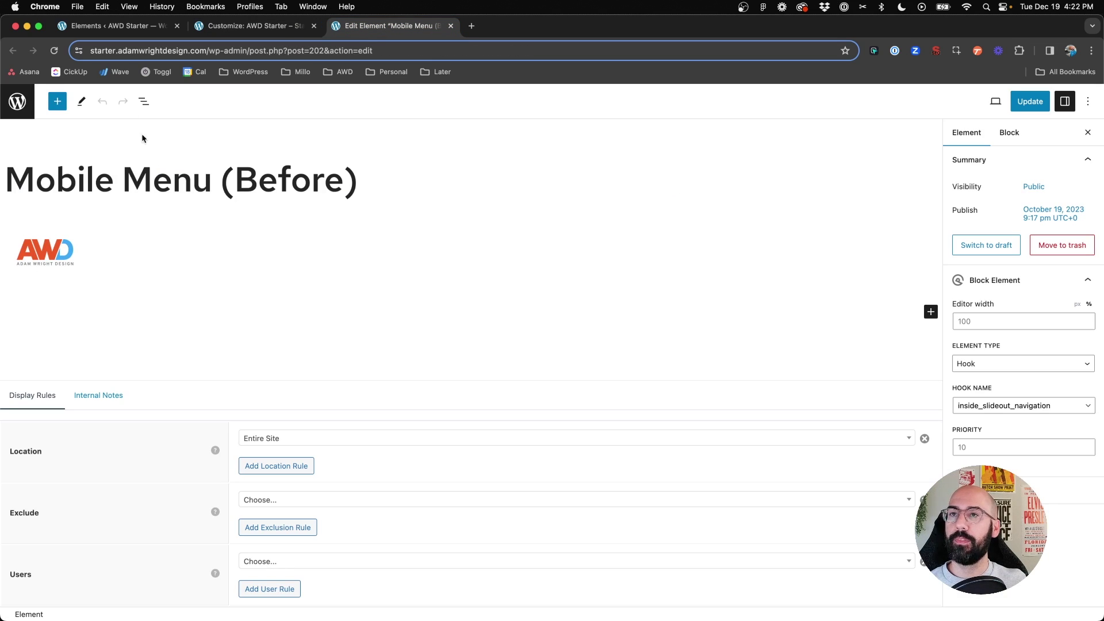
pyautogui.click(115, 26)
pyautogui.click(452, 26)
# Step: Inspect the Page Heroes editor's Hello World headline and its surrounding container
pyautogui.scroll(-1, 246, 329)
pyautogui.scroll(1, 246, 329)
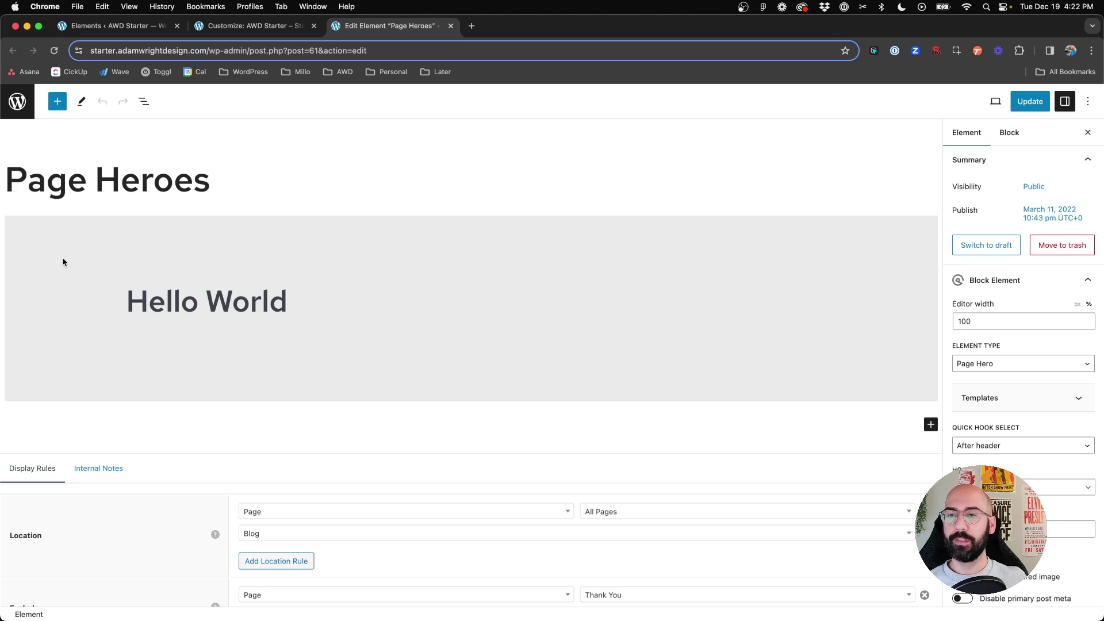
pyautogui.click(20, 225)
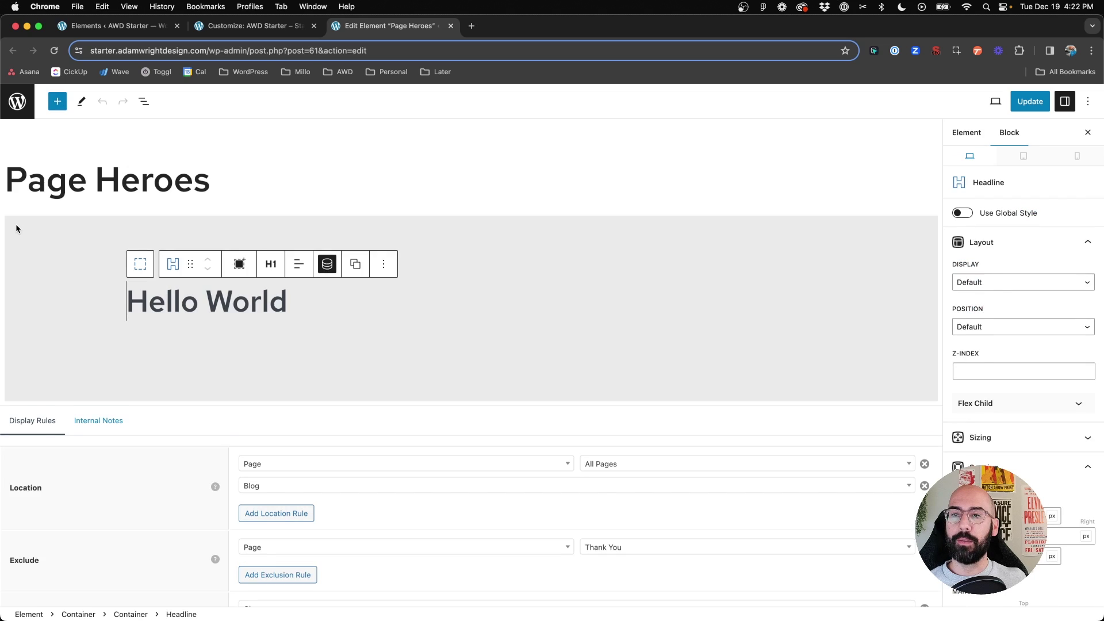
pyautogui.click(15, 224)
pyautogui.click(166, 311)
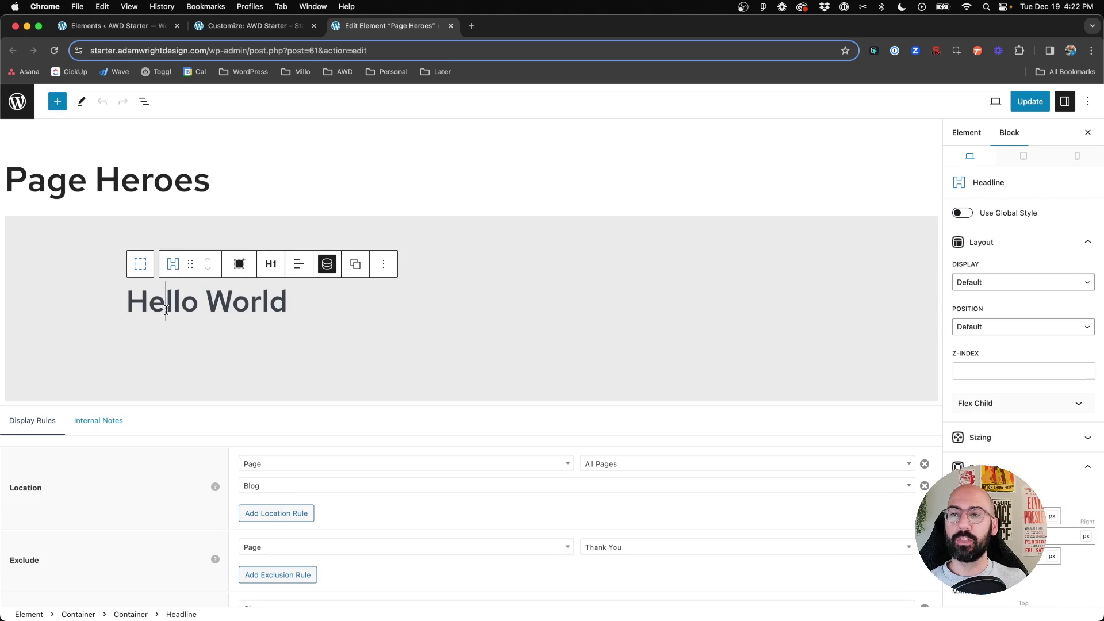
pyautogui.scroll(-2, 246, 316)
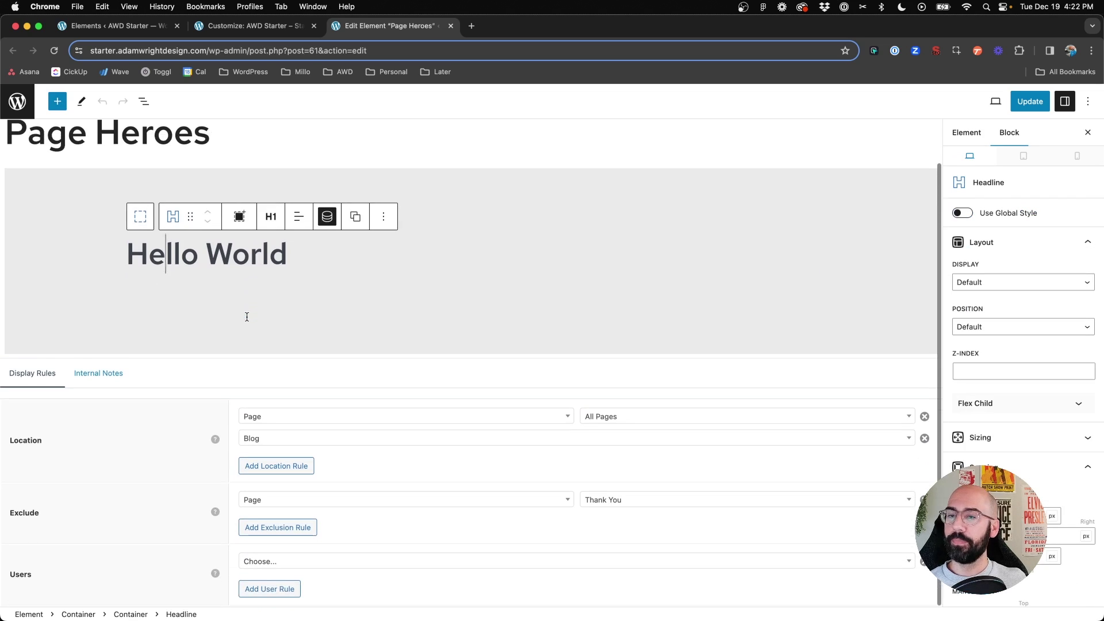
pyautogui.moveTo(212, 450)
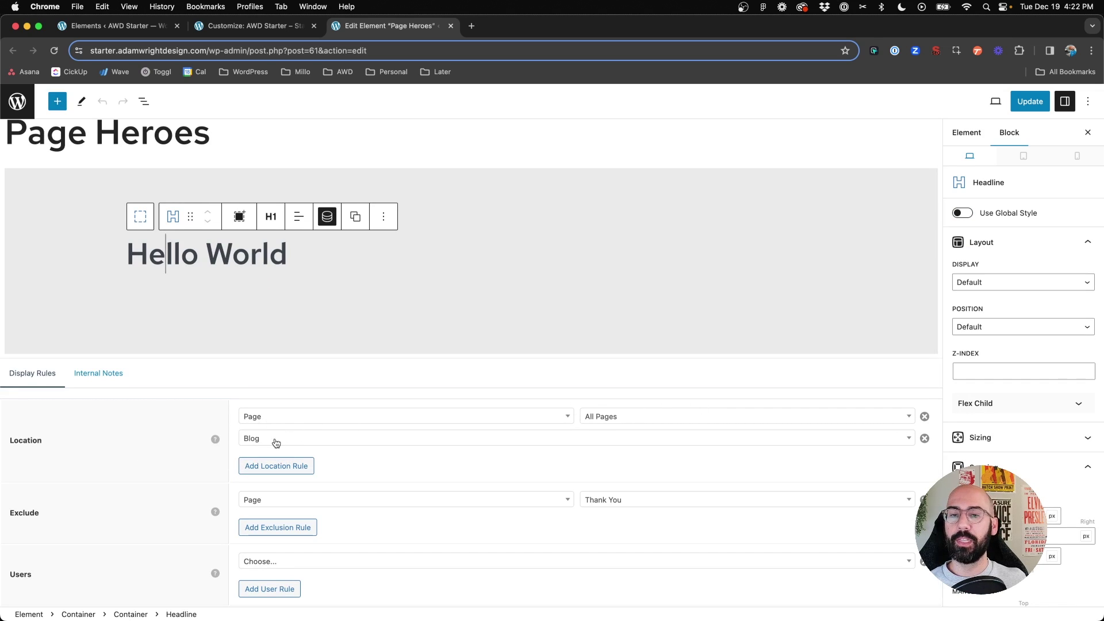
# Step: Check the Page Heroes element settings, leaving the Element Type as Page Hero
pyautogui.click(964, 133)
pyautogui.scroll(-2, 989, 305)
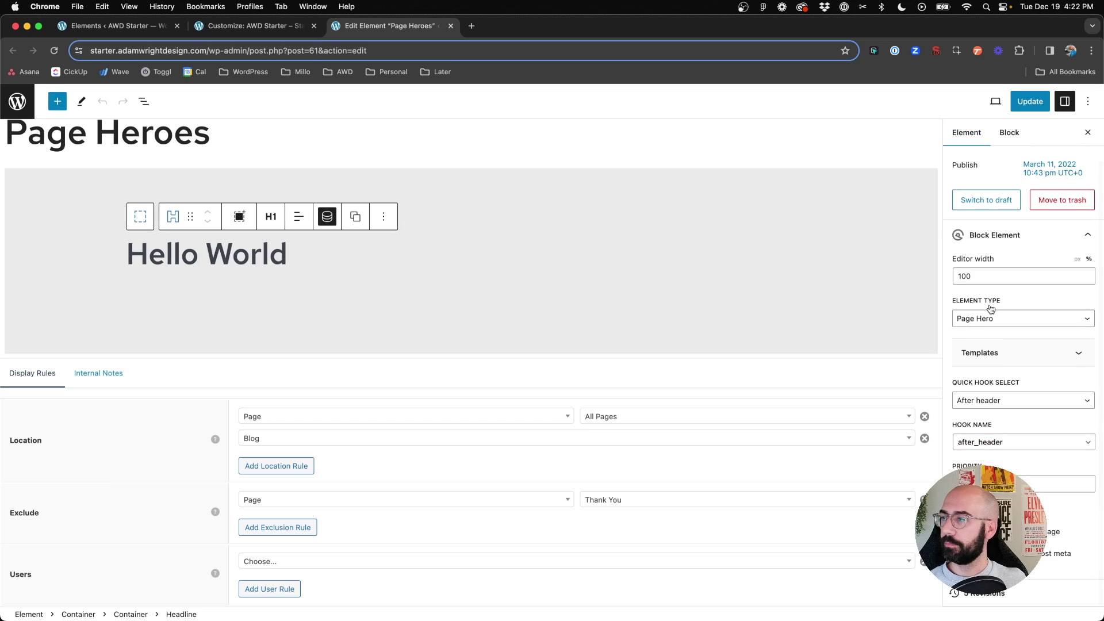
pyautogui.click(982, 321)
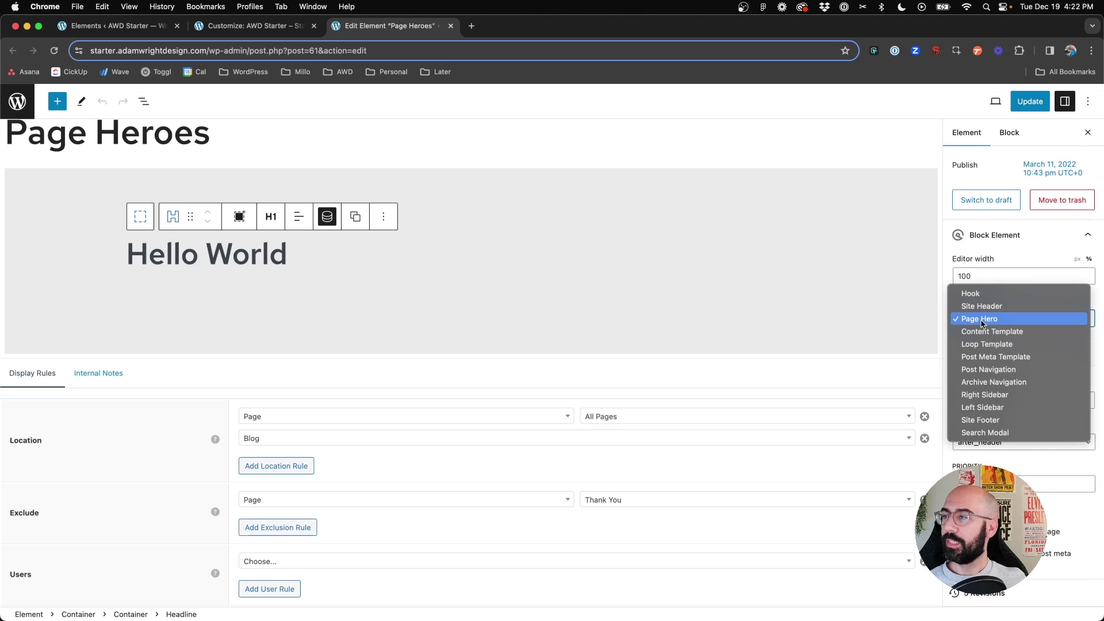
pyautogui.click(982, 320)
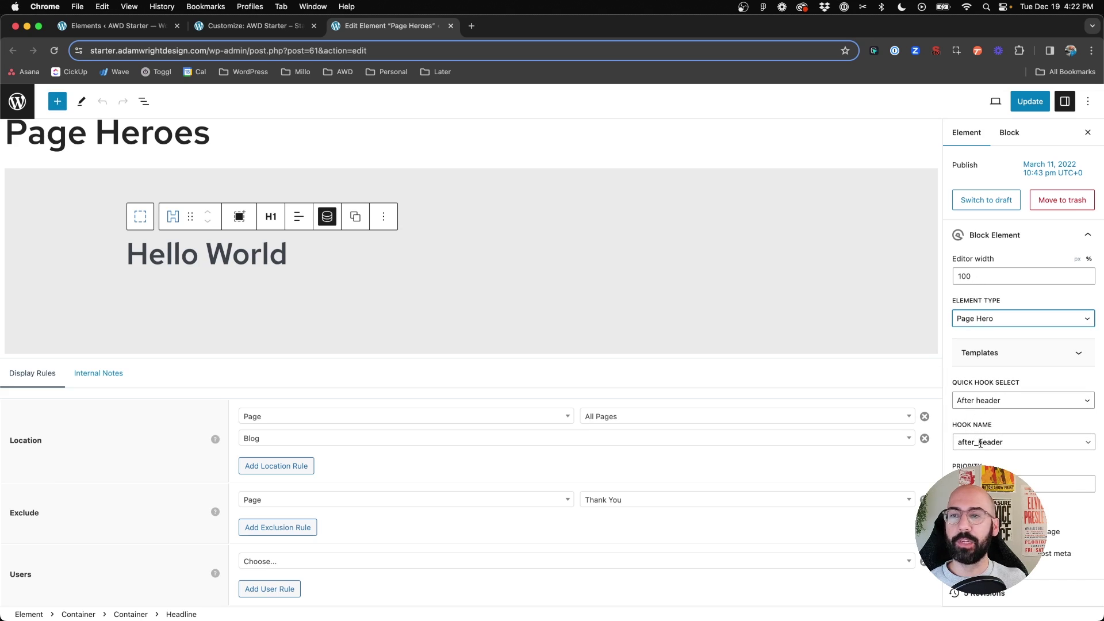
# Step: Exit the Customizer and view the hero on the live About and Style Guide pages
pyautogui.click(253, 27)
pyautogui.click(13, 96)
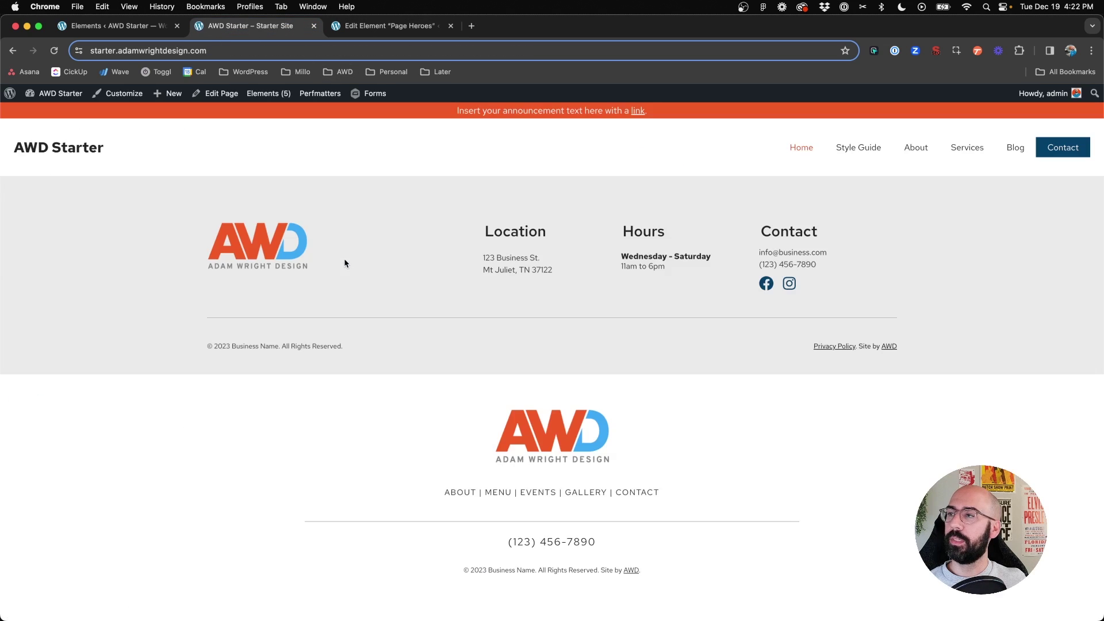
pyautogui.click(916, 147)
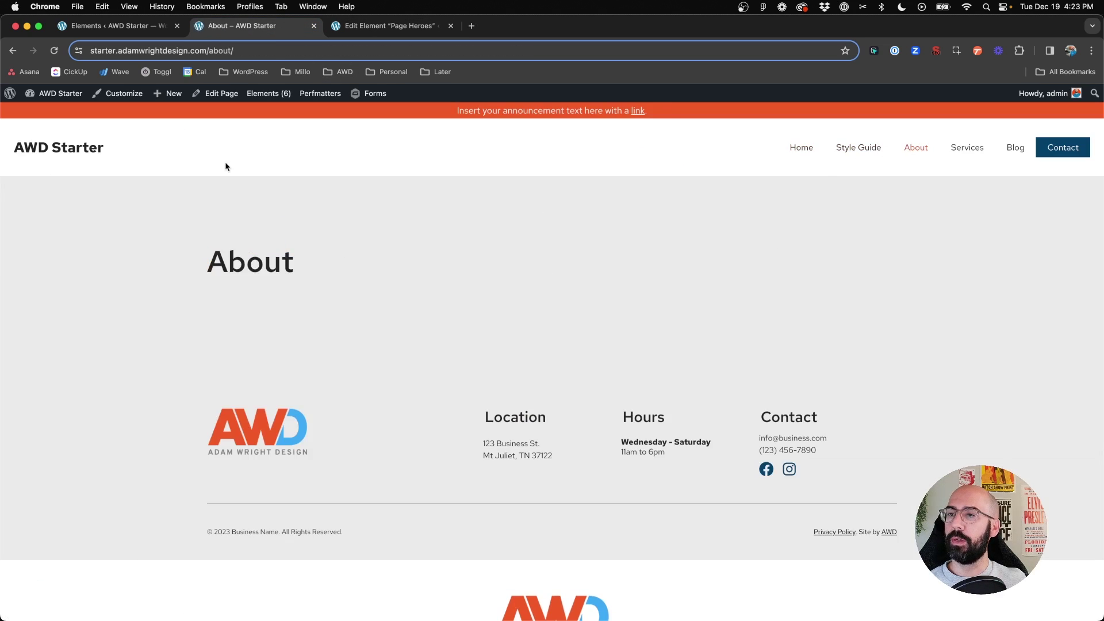
pyautogui.moveTo(86, 217); pyautogui.dragTo(374, 263)
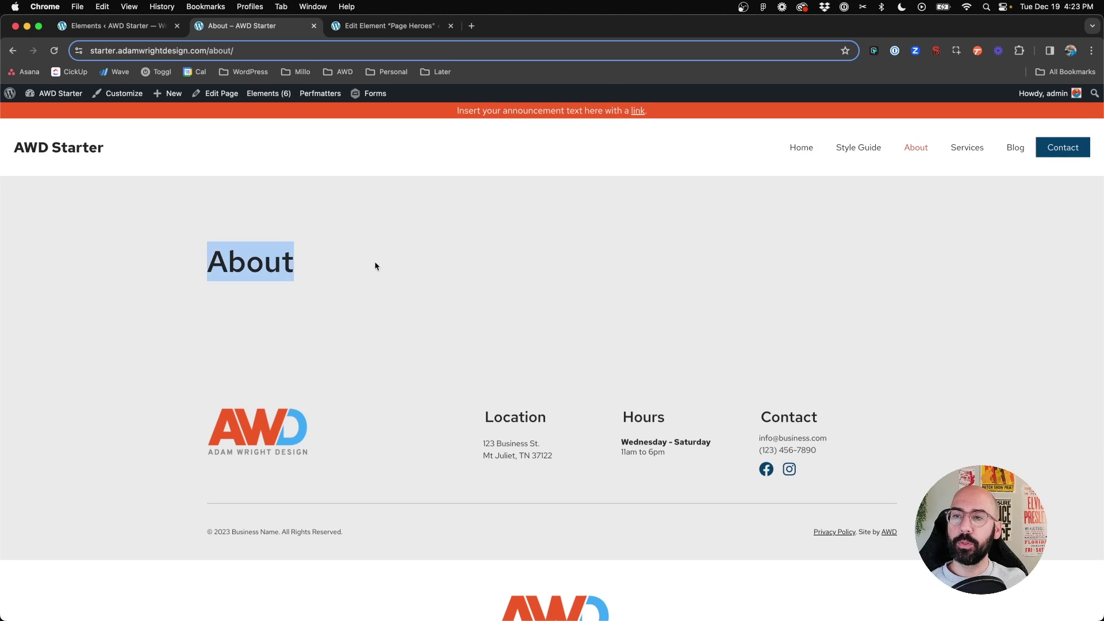
pyautogui.click(407, 283)
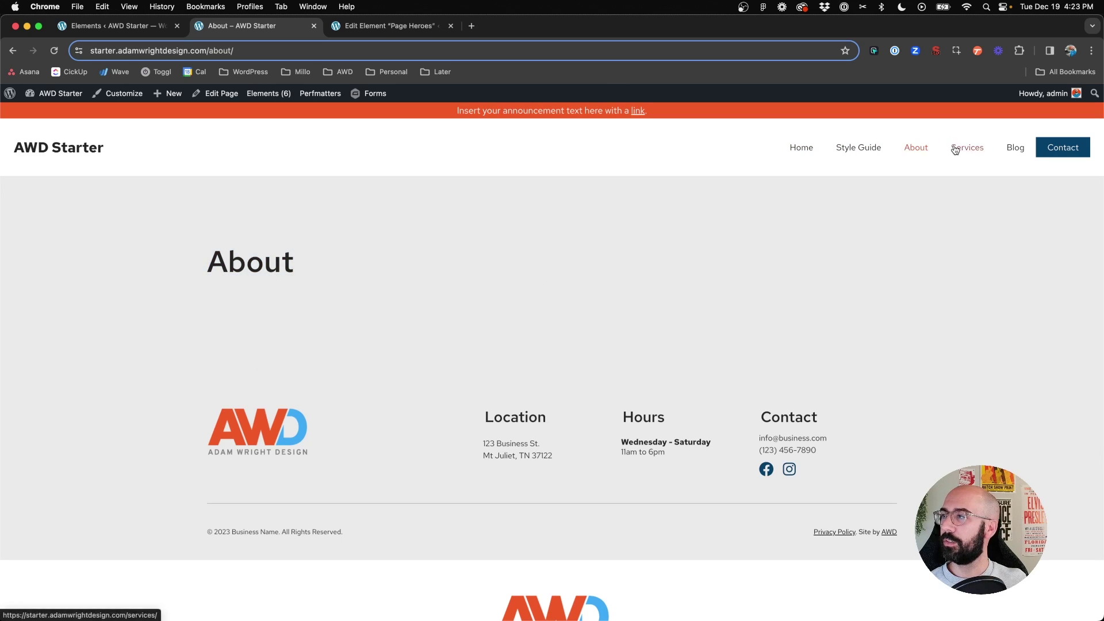
pyautogui.click(856, 147)
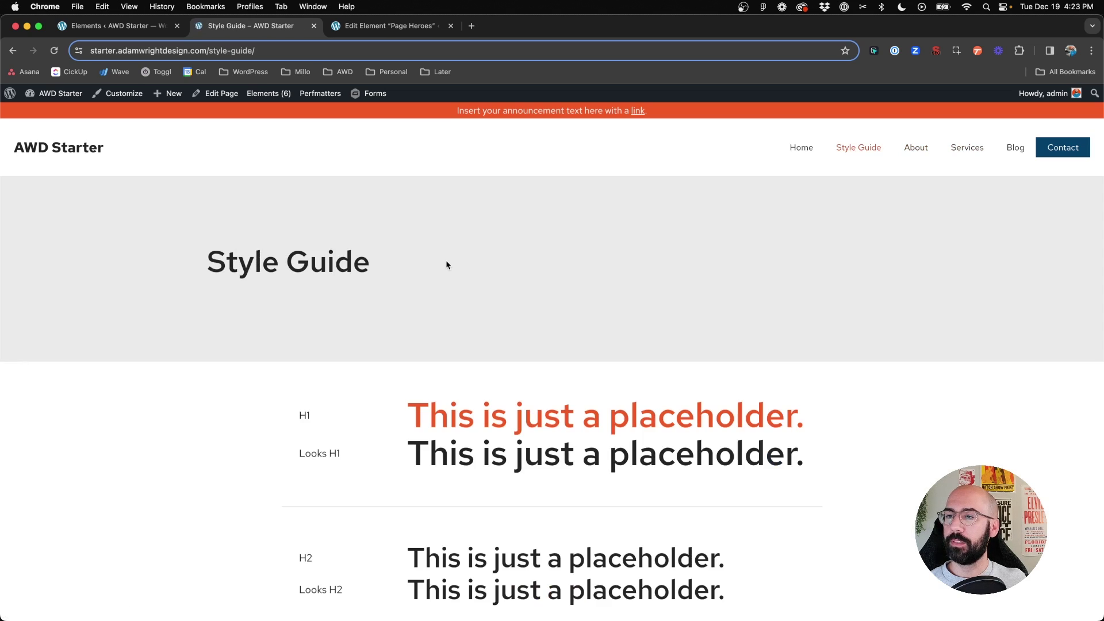
pyautogui.scroll(-3, 211, 218)
pyautogui.scroll(3, 211, 217)
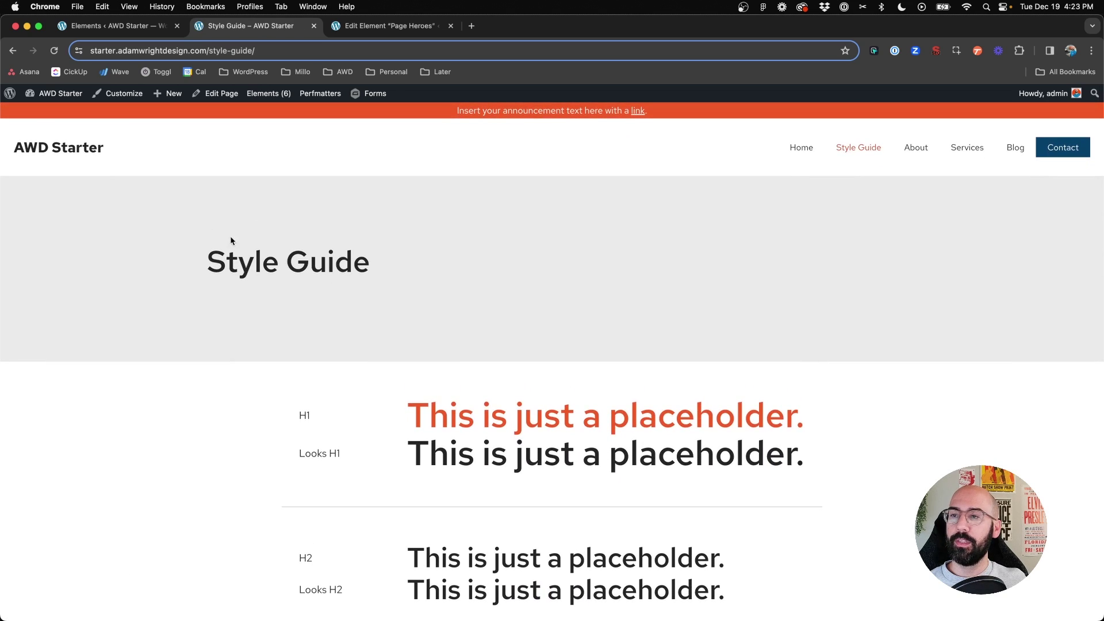
# Step: Compare the Page Heroes hero container with the Style Guide page, then close the Page Heroes editor
pyautogui.click(369, 29)
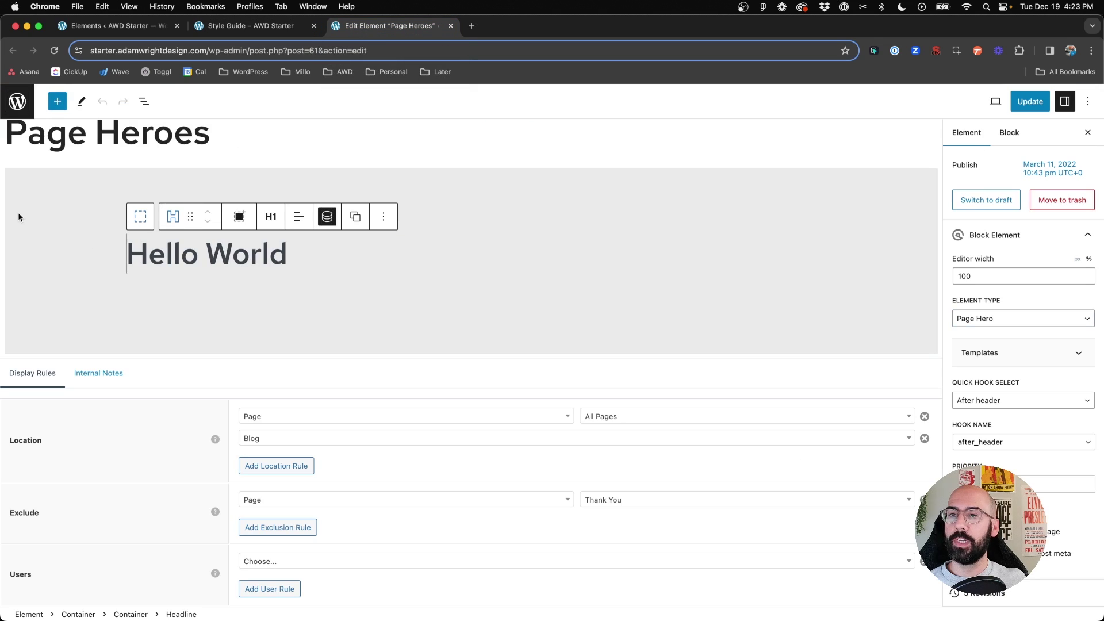
pyautogui.click(15, 183)
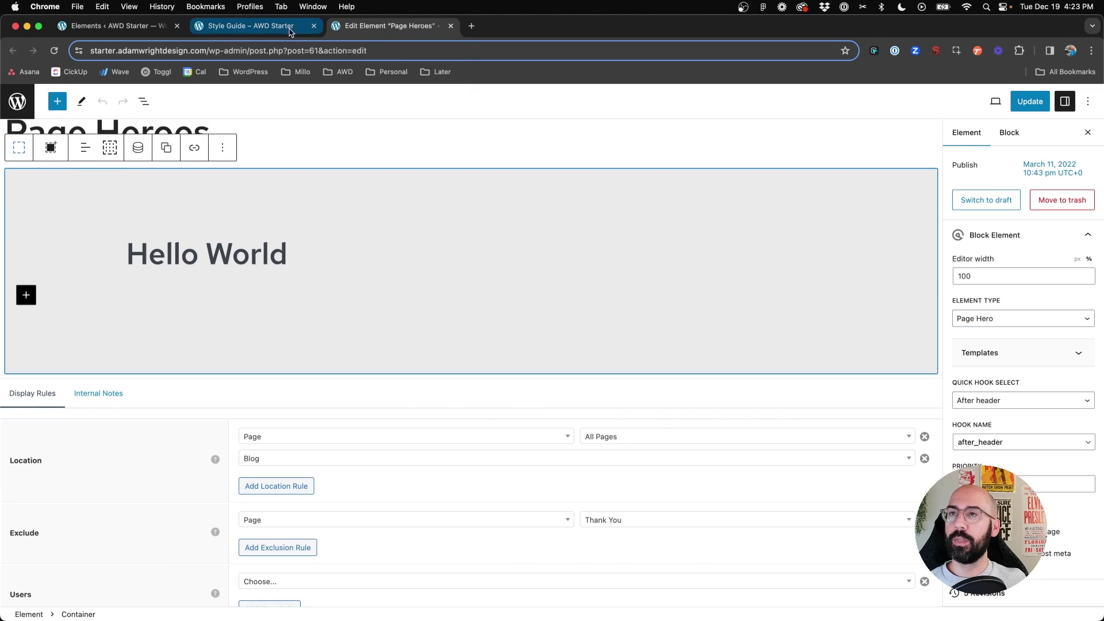
pyautogui.click(256, 26)
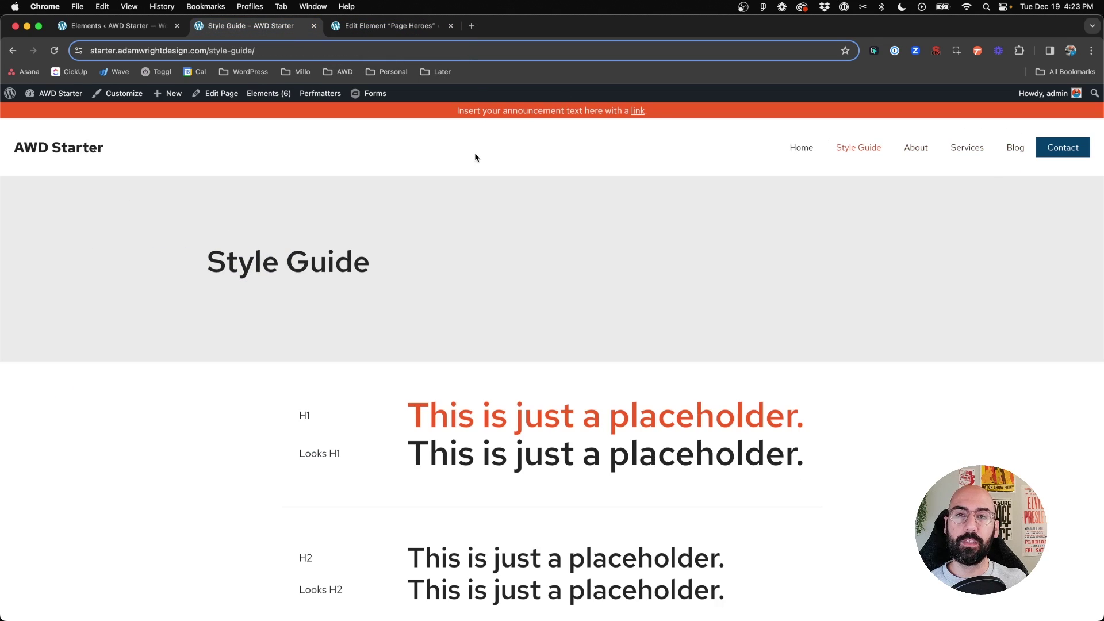
pyautogui.click(103, 27)
pyautogui.click(450, 26)
pyautogui.moveTo(255, 98)
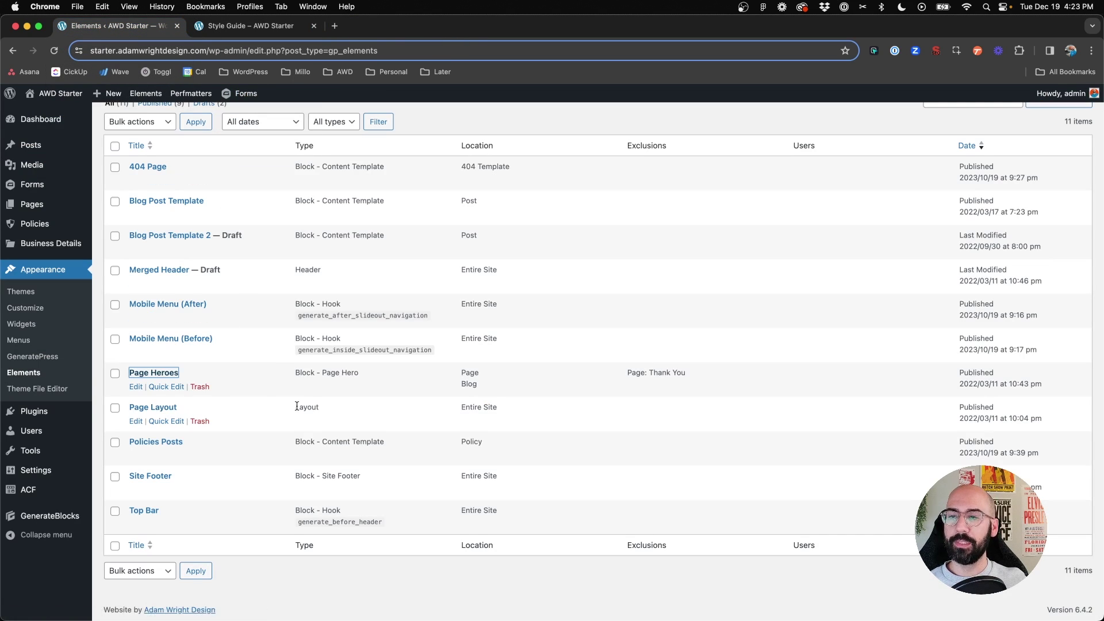
# Step: Open the Page Layout element and review its Footer, Disable Elements and Content settings against the Style Guide page
pyautogui.keyDown('super'); pyautogui.click(153, 407); pyautogui.keyUp('super')
pyautogui.click(394, 26)
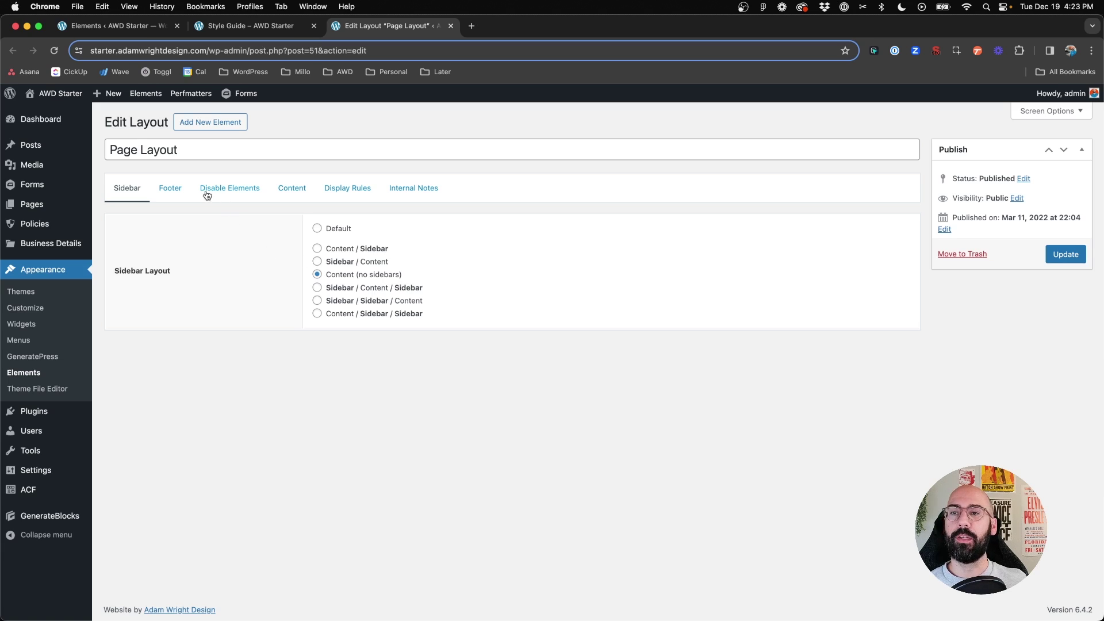
pyautogui.click(170, 190)
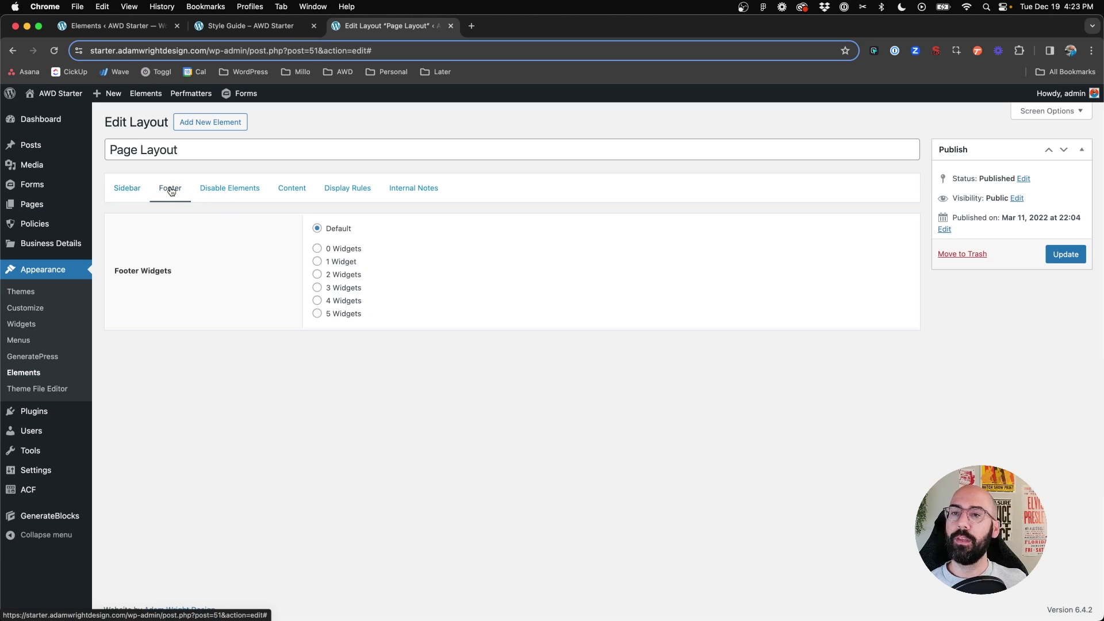
pyautogui.click(226, 192)
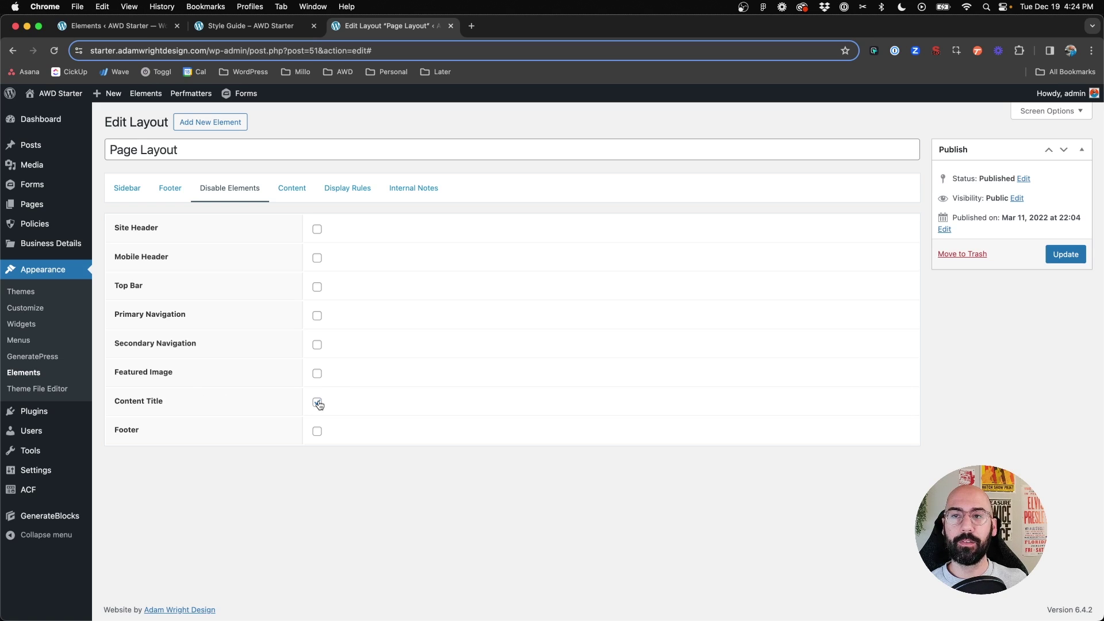
pyautogui.click(295, 198)
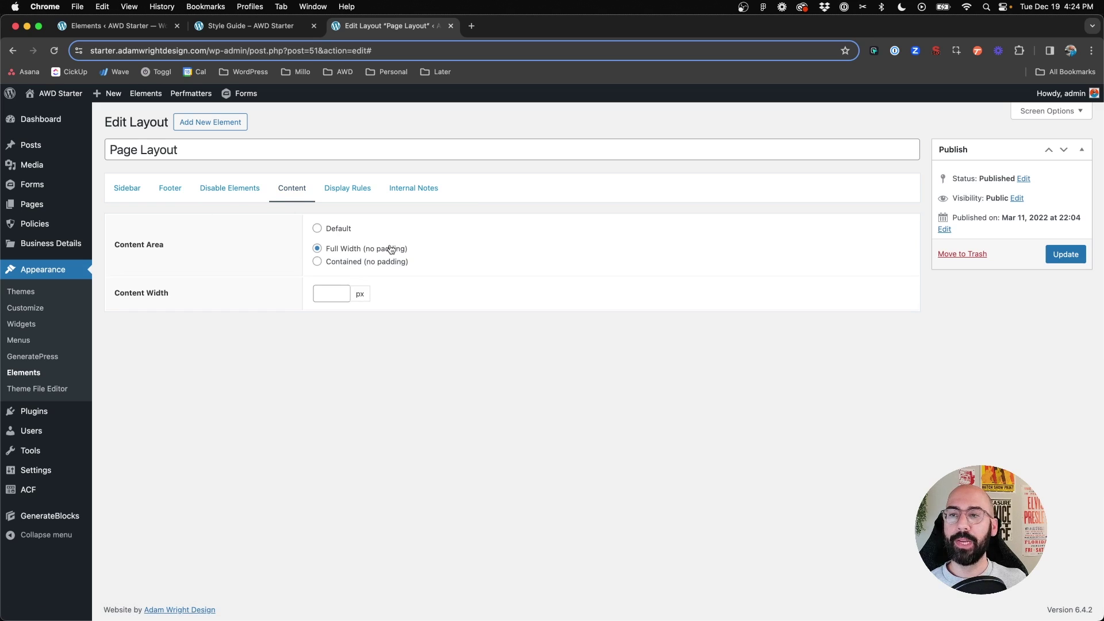
pyautogui.click(241, 27)
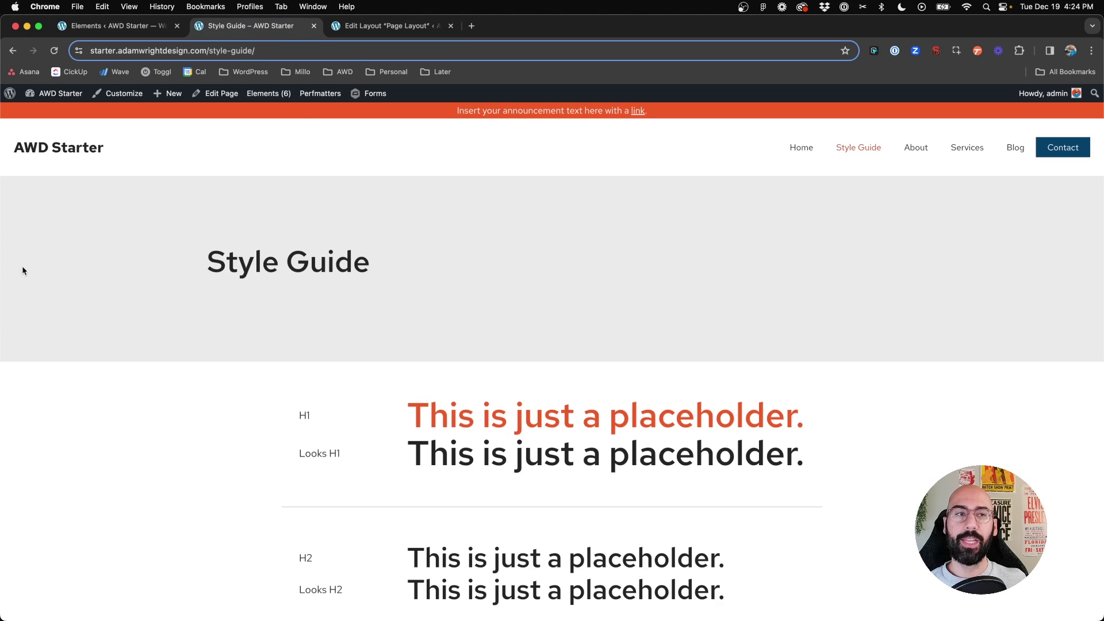
pyautogui.click(368, 26)
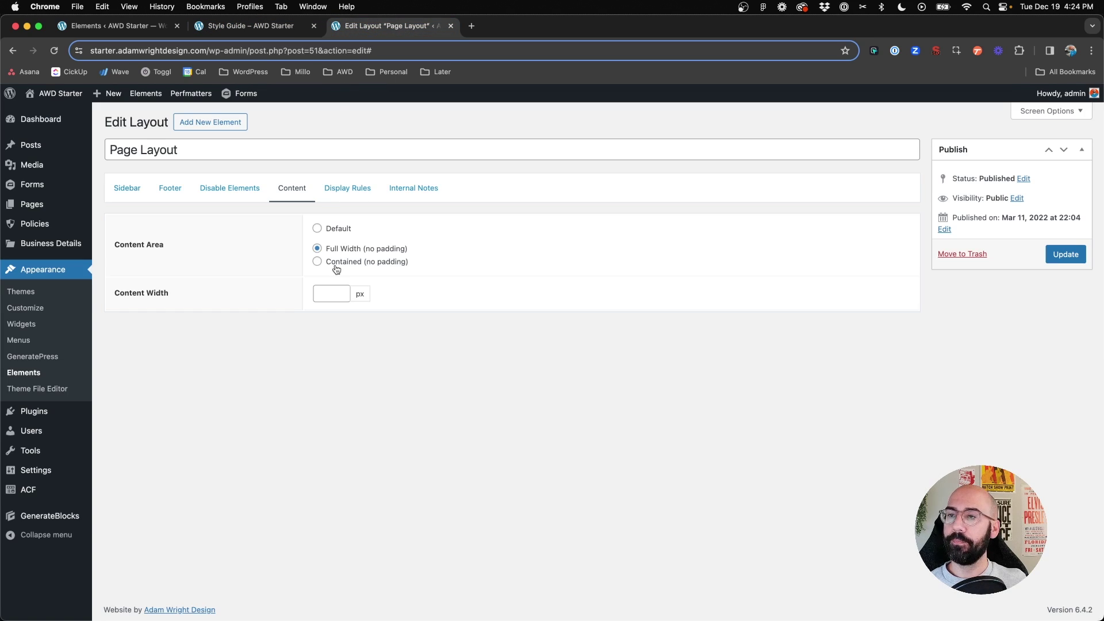
# Step: Check the Page Layout's Display Rules and its exclusion choices without changing anything
pyautogui.click(344, 189)
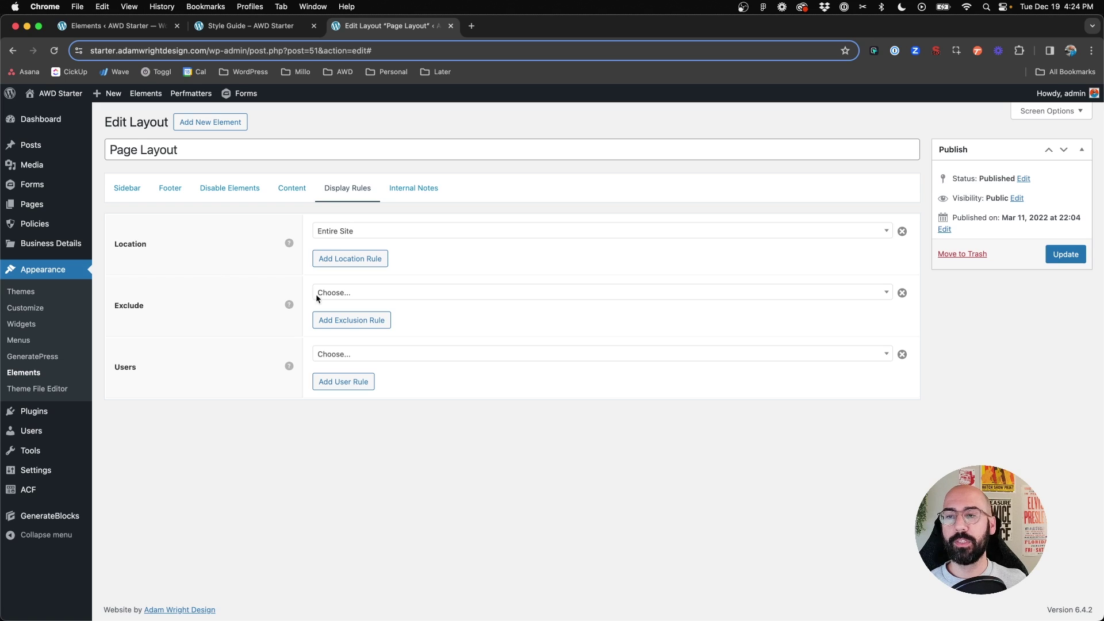
pyautogui.click(364, 295)
pyautogui.click(364, 295)
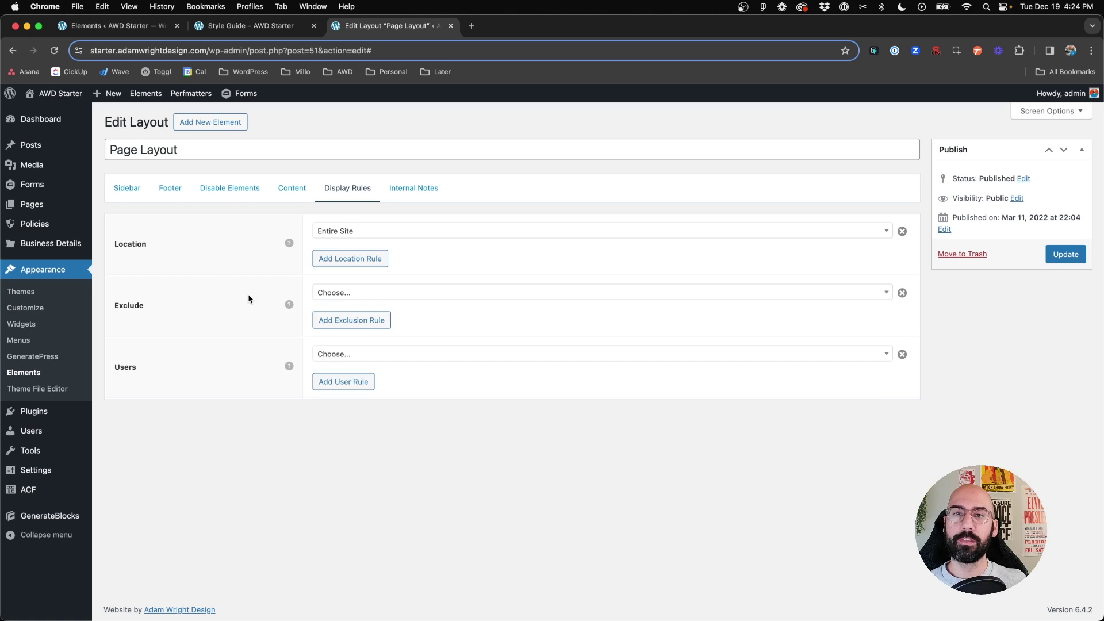
# Step: Close the Page Layout editor and open the Policies Posts element from the Elements list
pyautogui.click(450, 25)
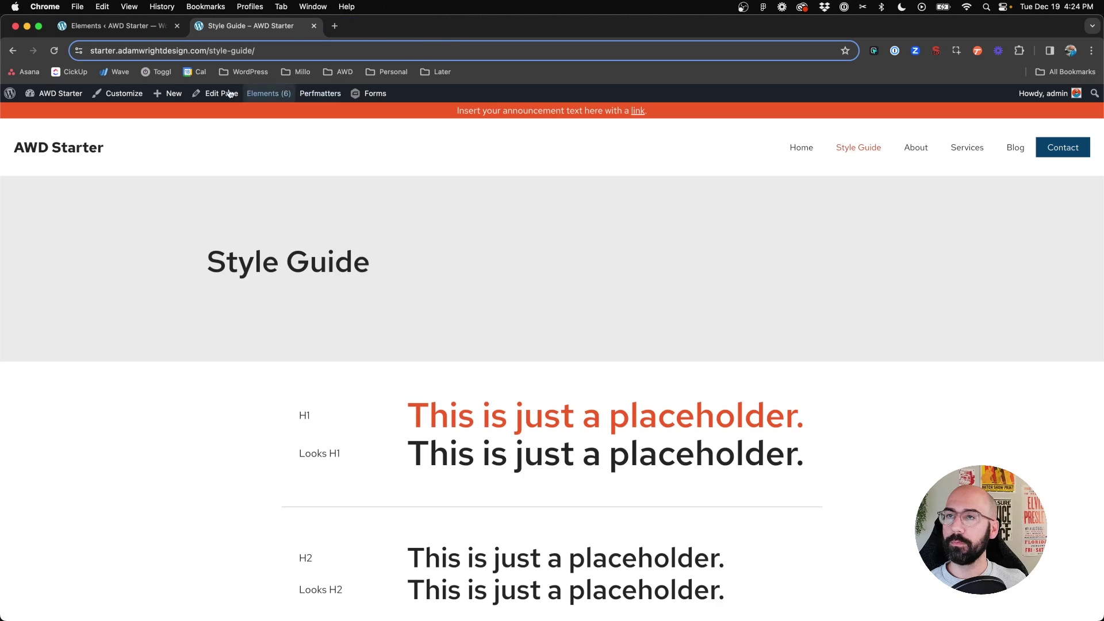
pyautogui.click(115, 25)
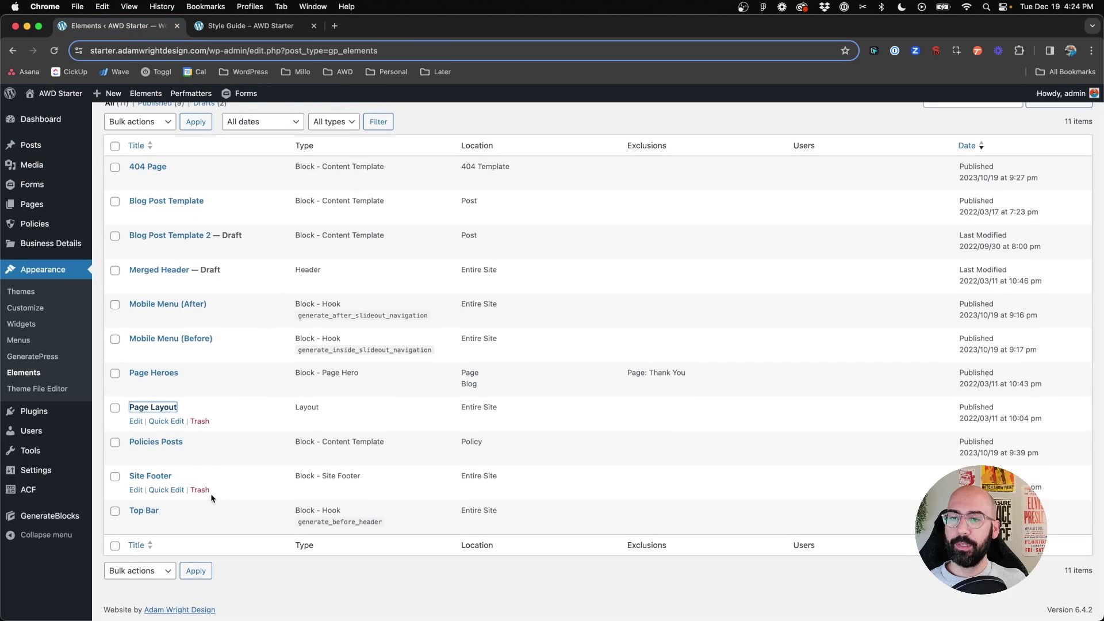
pyautogui.keyDown('super'); pyautogui.click(174, 443); pyautogui.keyUp('super')
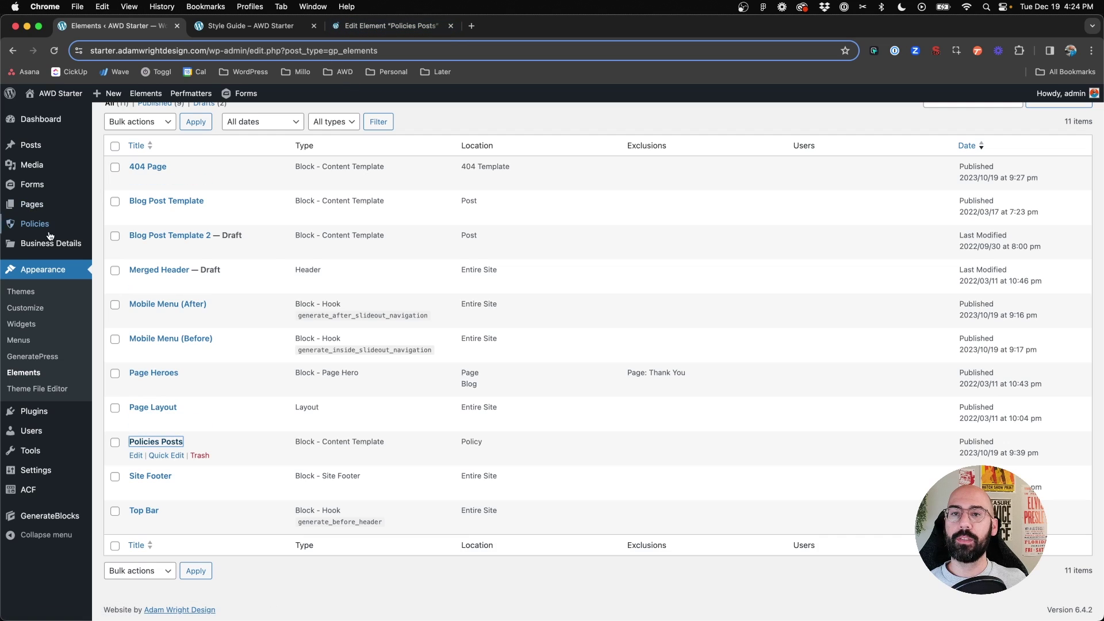
# Step: In the Policies Posts editor, expand the outer and inner containers in the List View outline
pyautogui.click(380, 29)
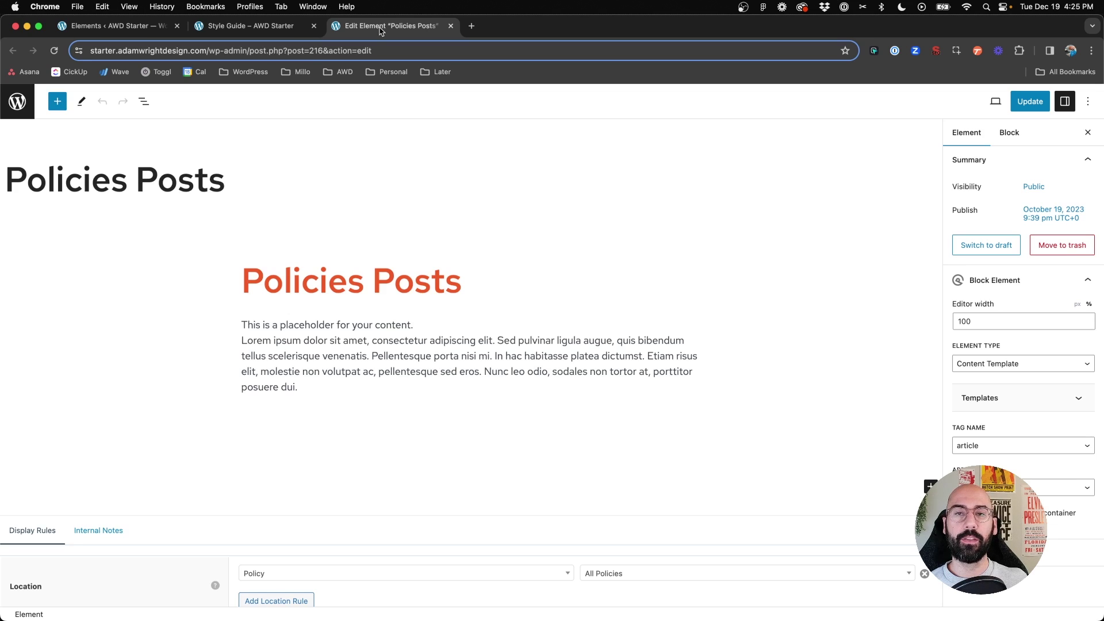
pyautogui.click(333, 287)
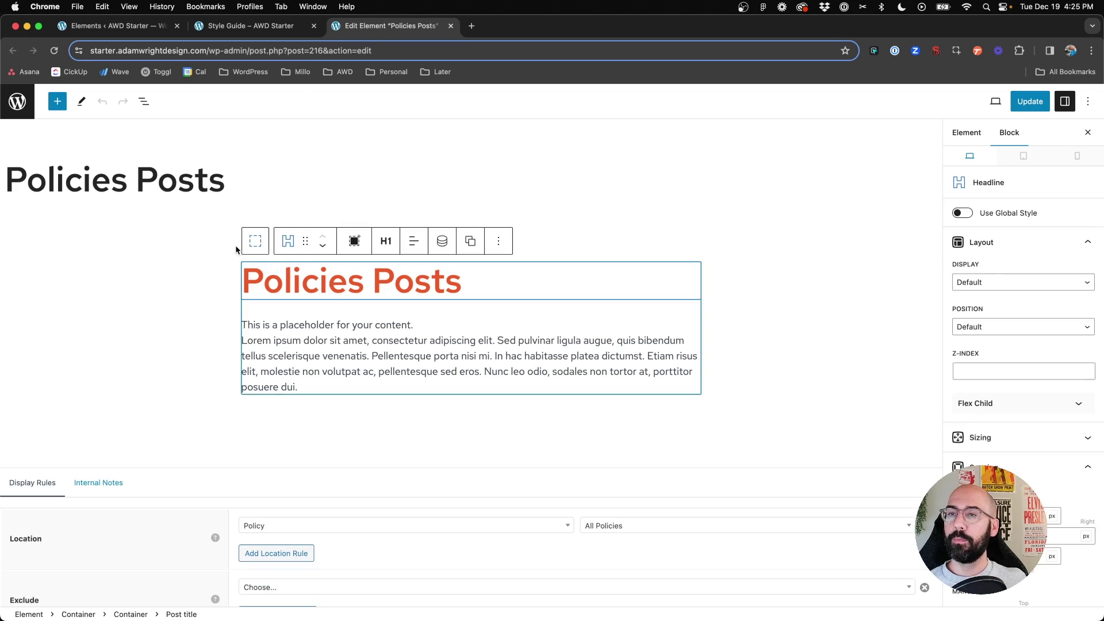
pyautogui.click(235, 249)
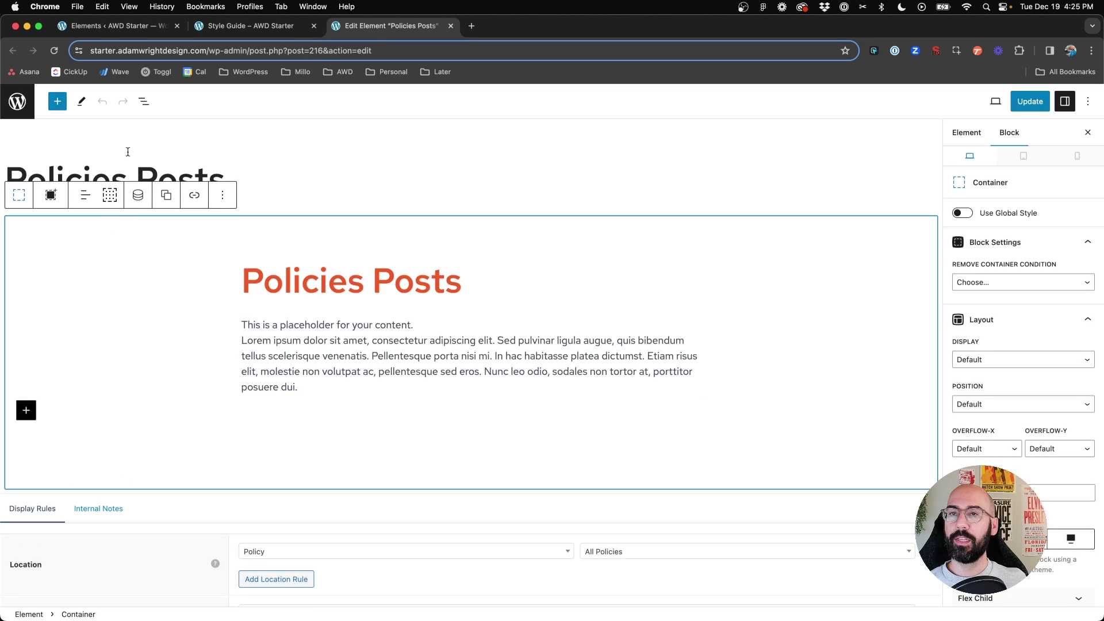
pyautogui.click(143, 102)
pyautogui.click(10, 161)
pyautogui.click(24, 182)
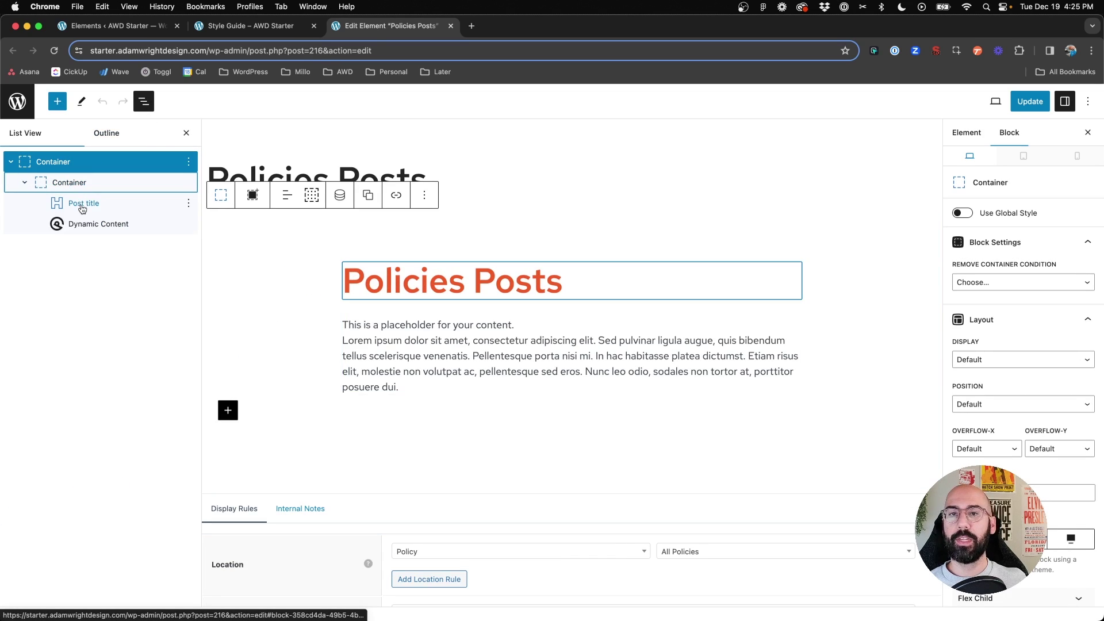
pyautogui.click(81, 182)
# Step: Inspect the post title headline and dynamic post content blocks, then close the editor
pyautogui.scroll(-10, 1031, 408)
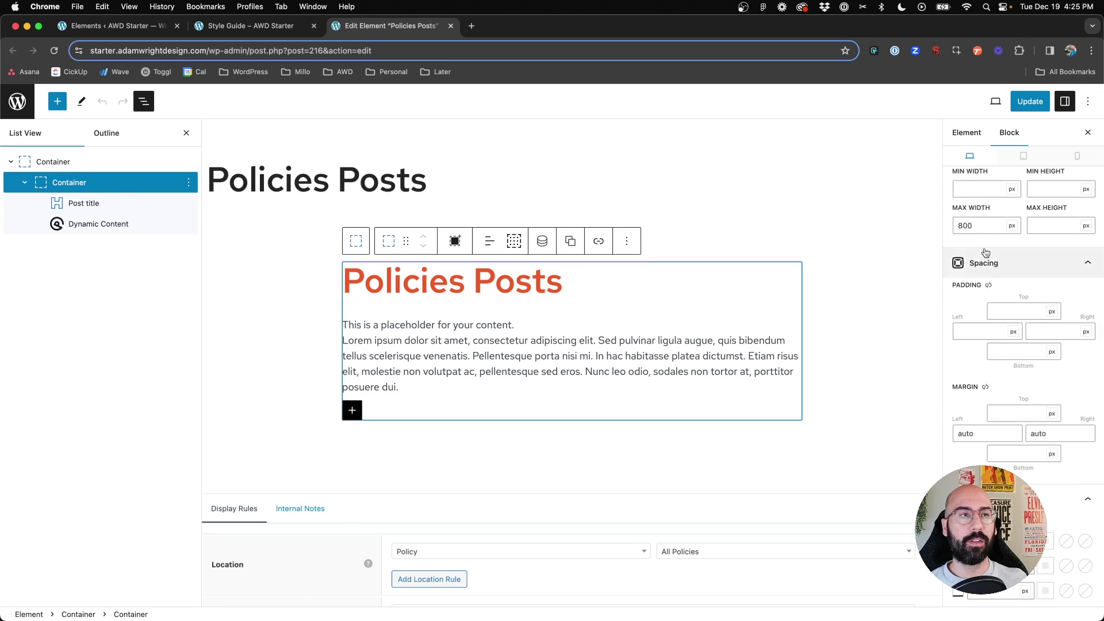
pyautogui.click(436, 286)
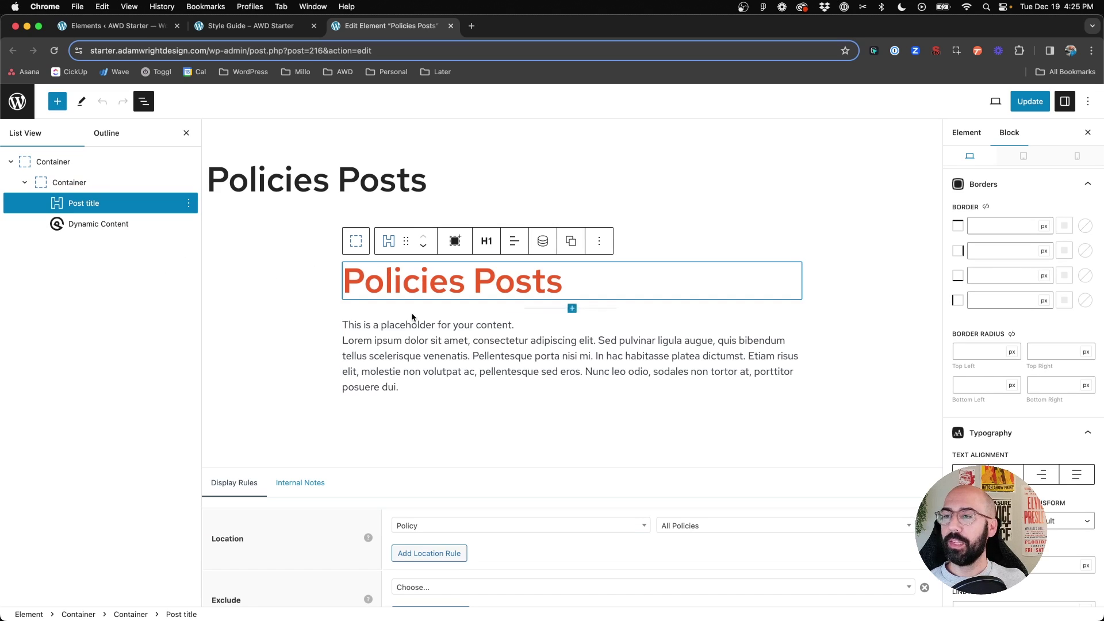
pyautogui.click(78, 226)
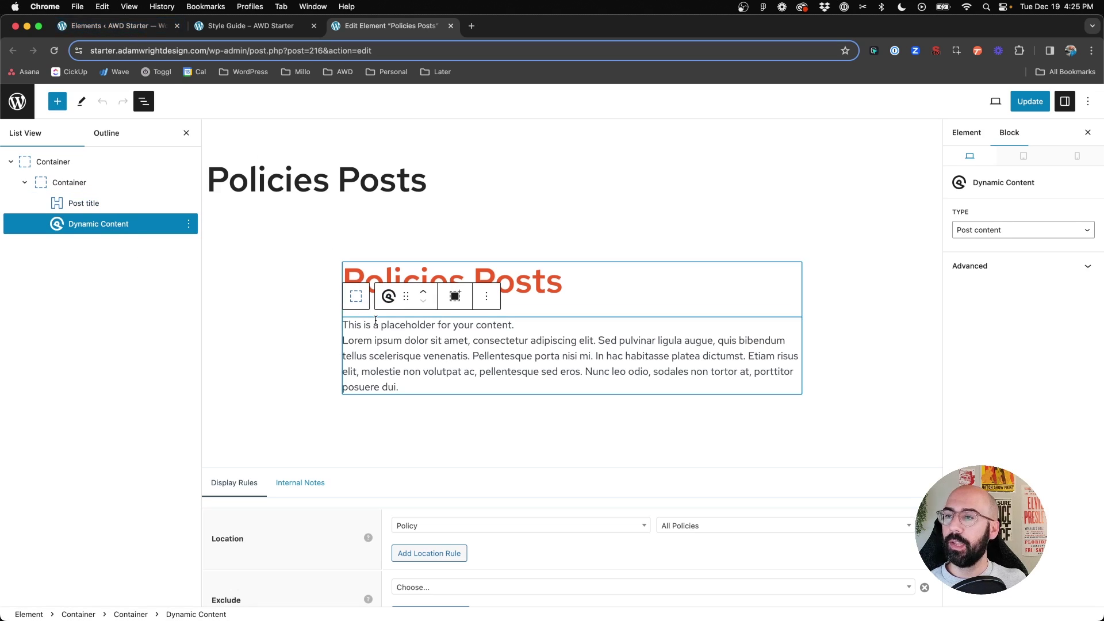
pyautogui.click(90, 205)
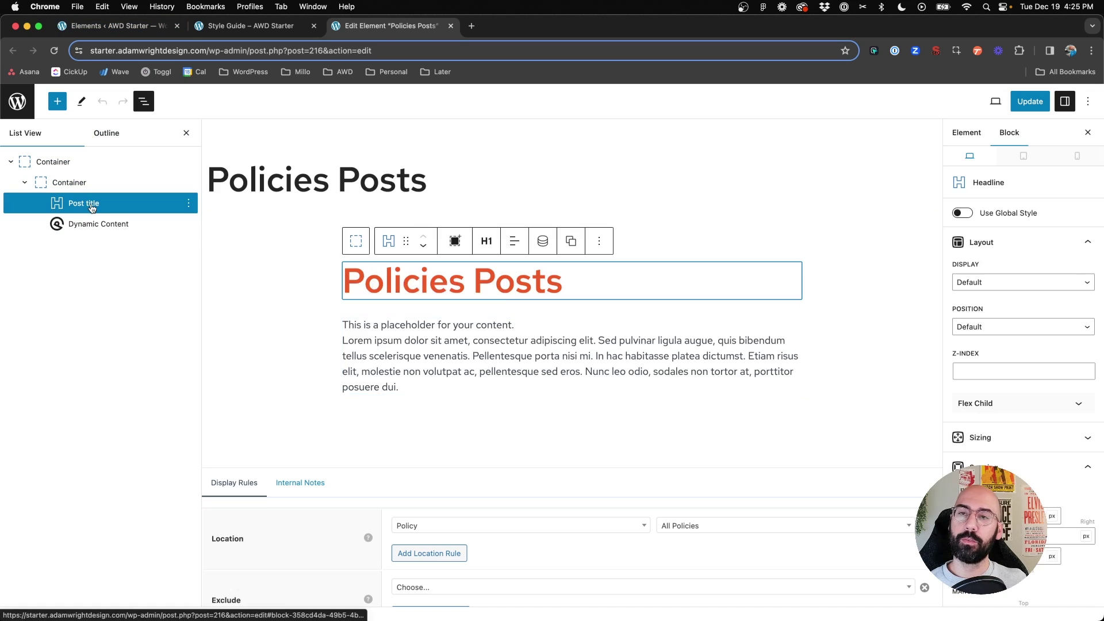
pyautogui.click(451, 26)
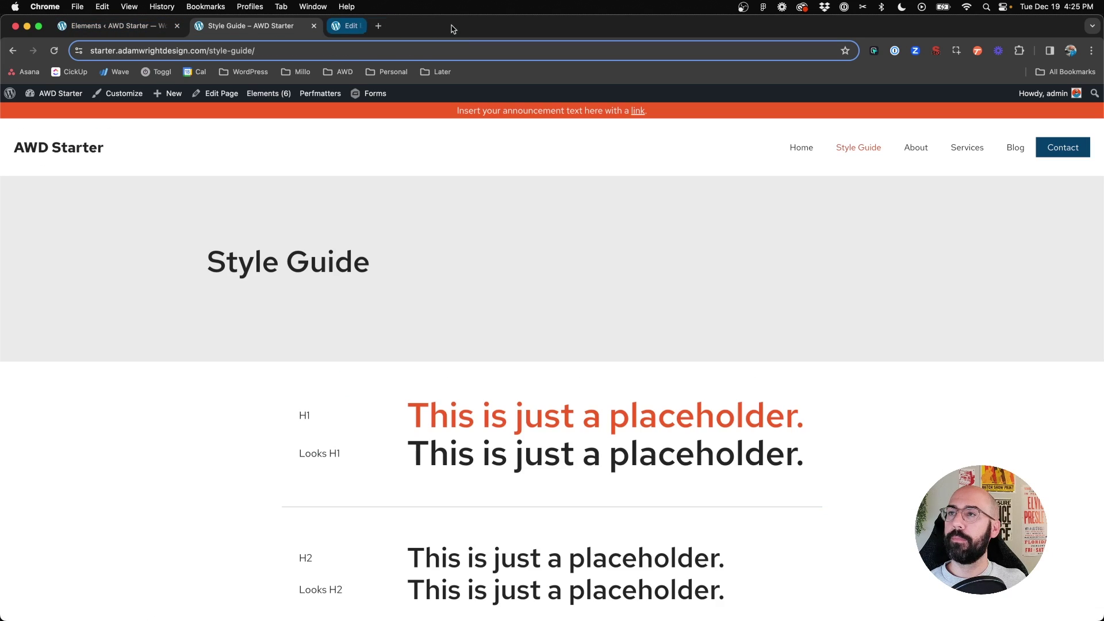
# Step: Open the Site Footer element and confirm its element type remains Site Footer
pyautogui.click(115, 26)
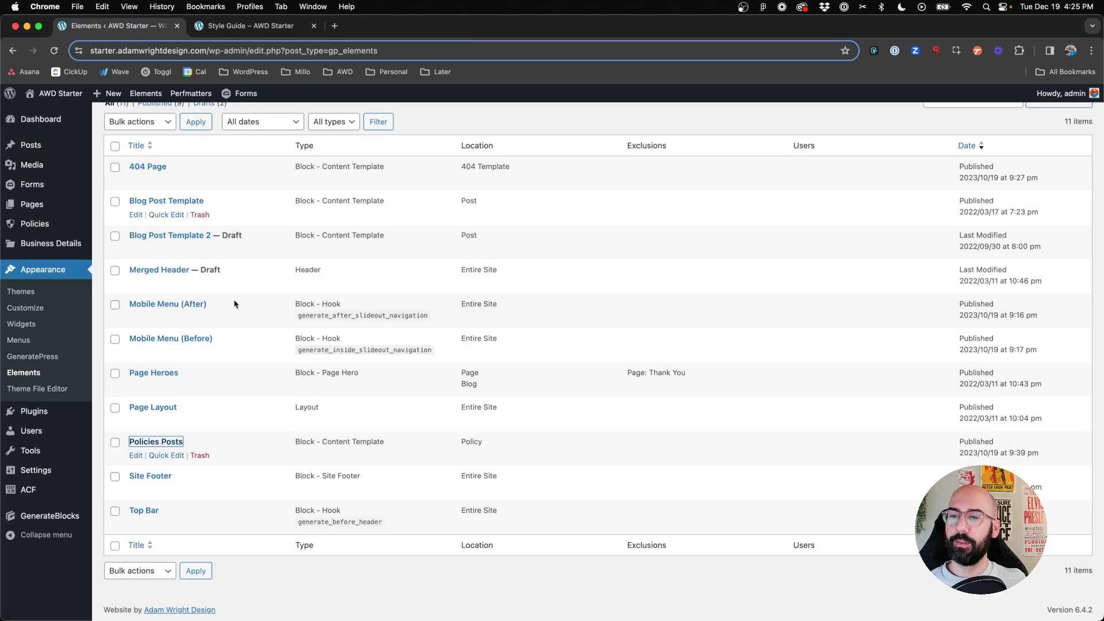
pyautogui.keyDown('super'); pyautogui.click(159, 478); pyautogui.keyUp('super')
pyautogui.click(384, 26)
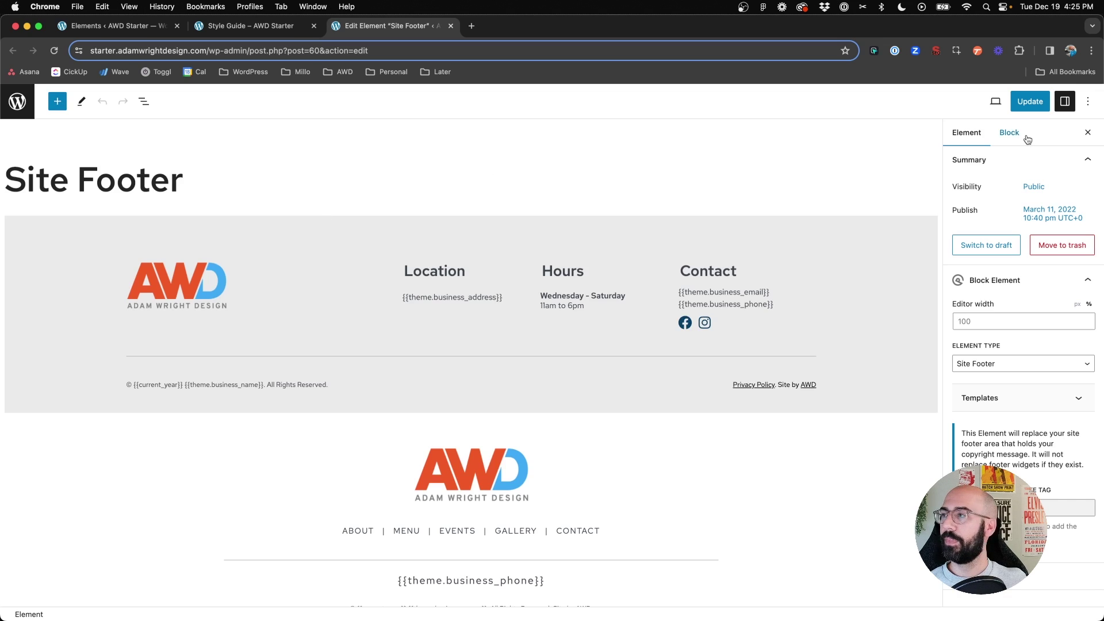
pyautogui.click(986, 360)
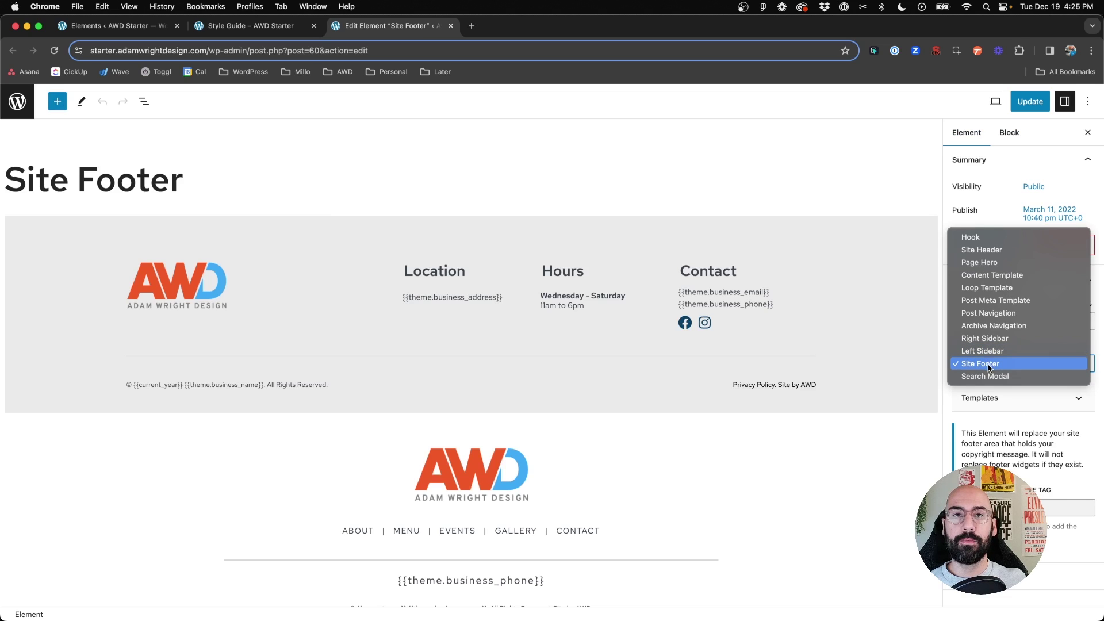
pyautogui.click(989, 368)
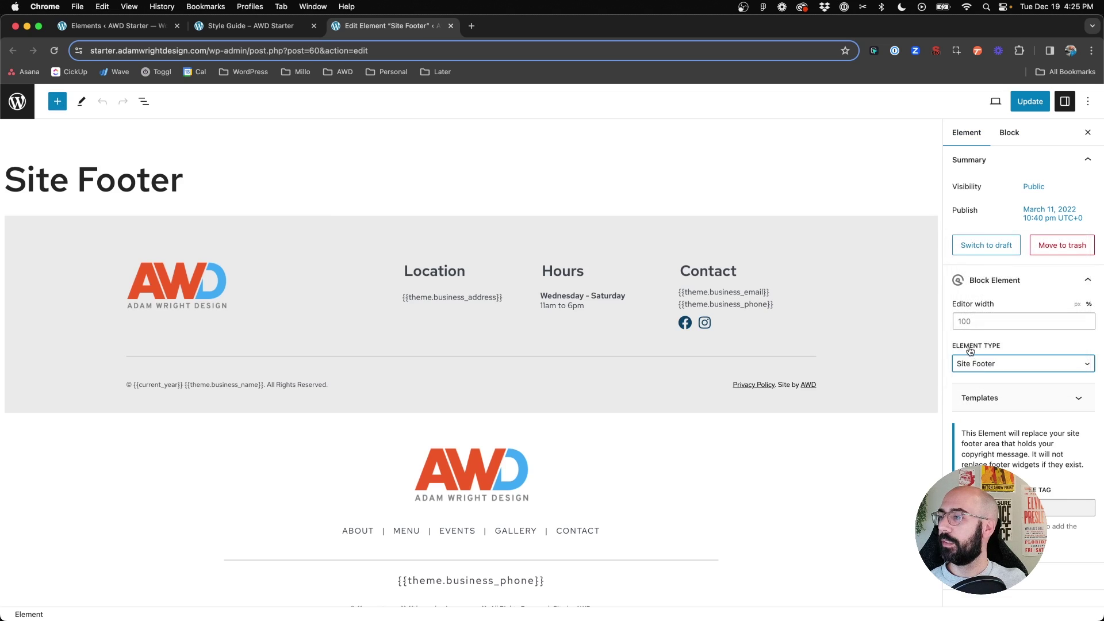
# Step: Scroll through the alternative footer designs and select the AWD logo image
pyautogui.scroll(-5, 119, 264)
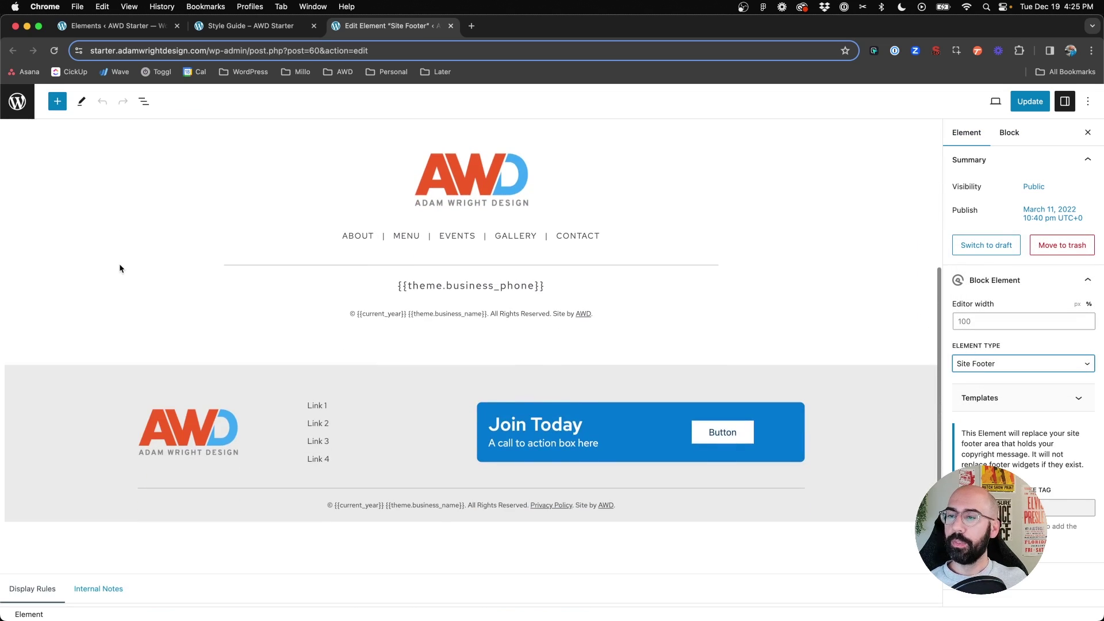
pyautogui.scroll(5, 119, 264)
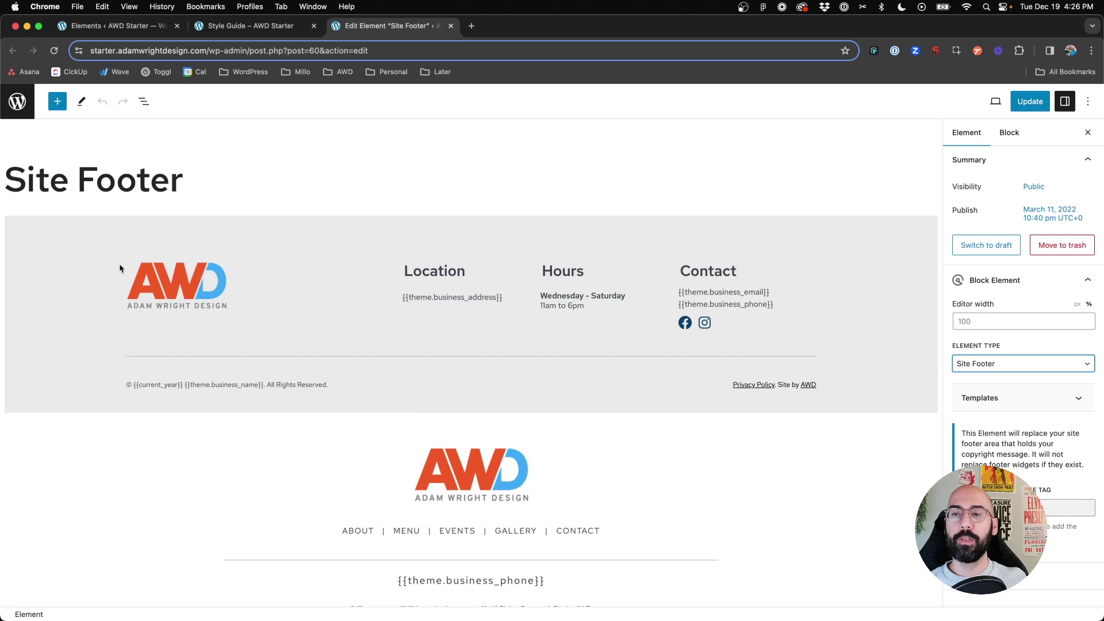
pyautogui.scroll(-4, 119, 263)
pyautogui.scroll(-2, 120, 266)
pyautogui.scroll(5, 119, 266)
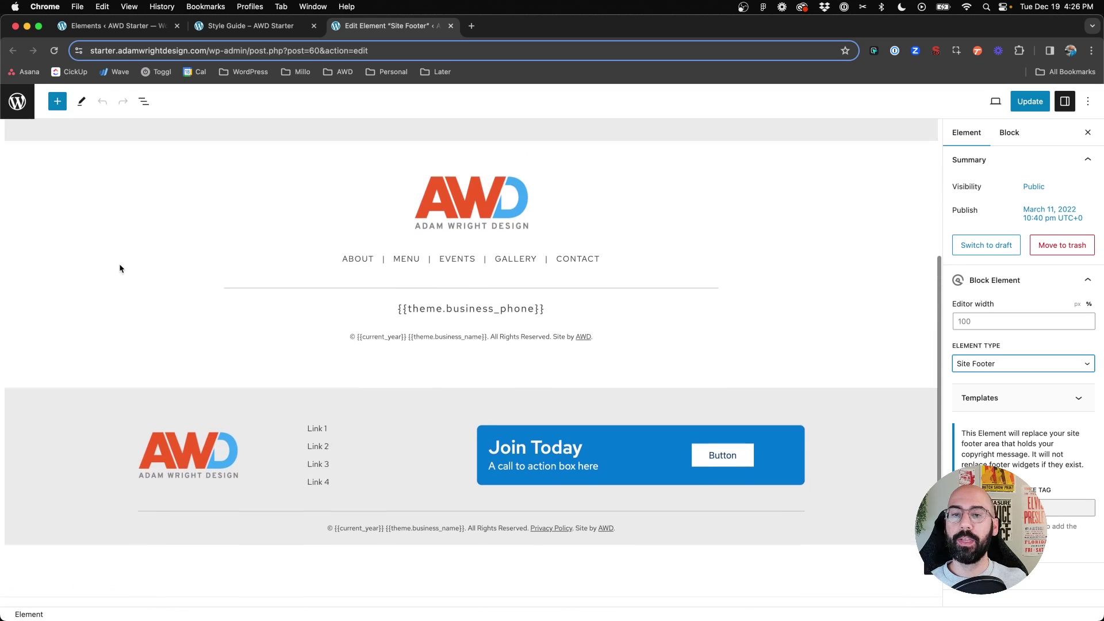
pyautogui.scroll(1, 119, 265)
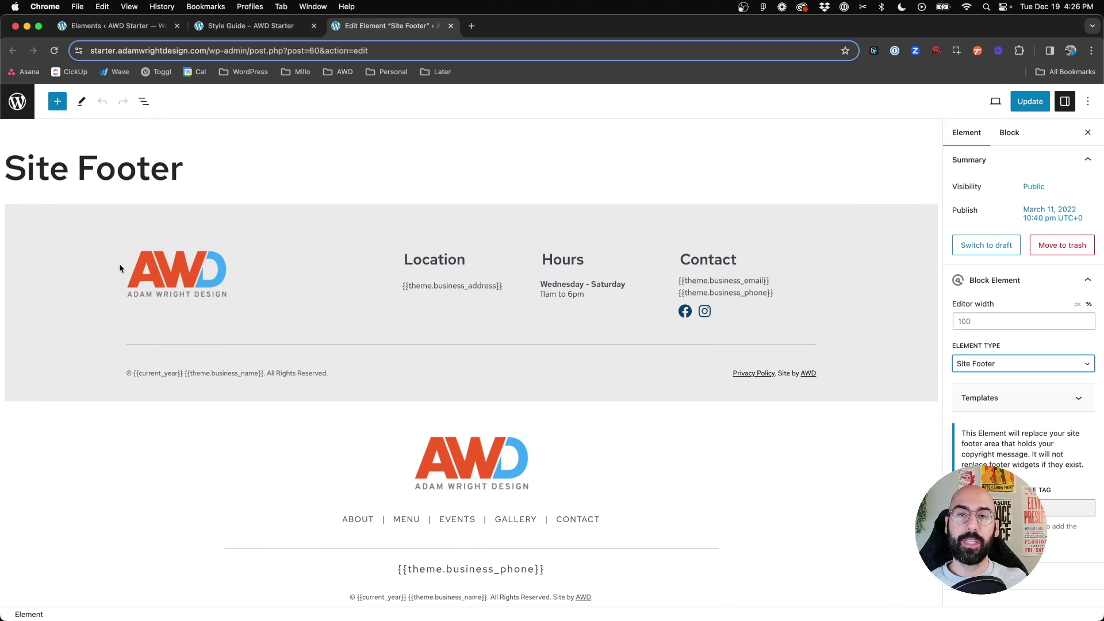
pyautogui.scroll(-1, 120, 268)
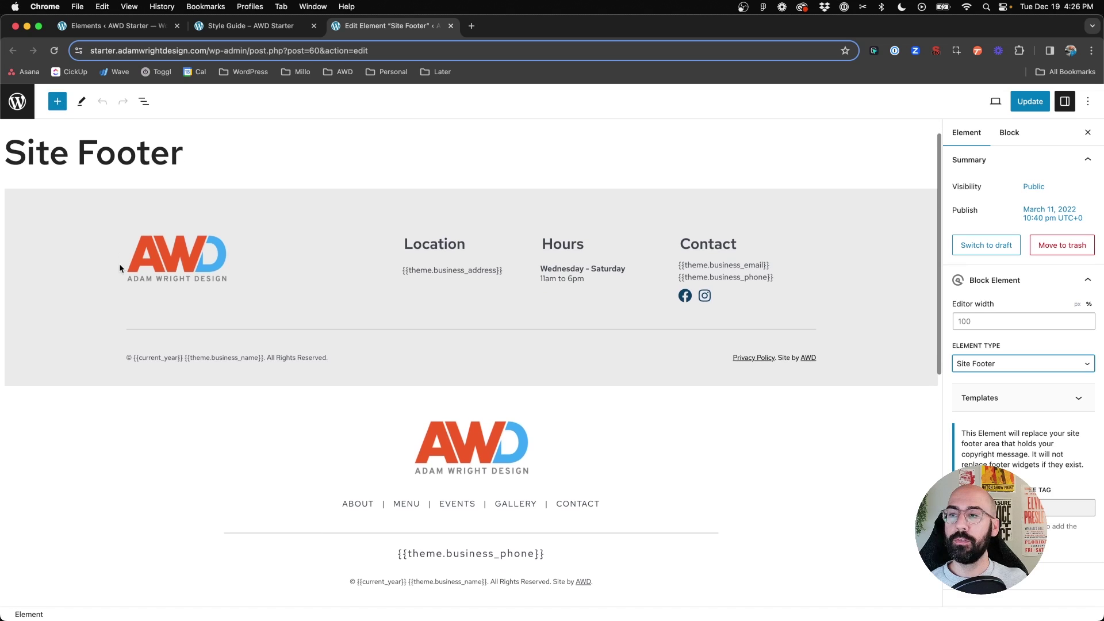
pyautogui.scroll(-4, 119, 268)
pyautogui.scroll(-1, 120, 264)
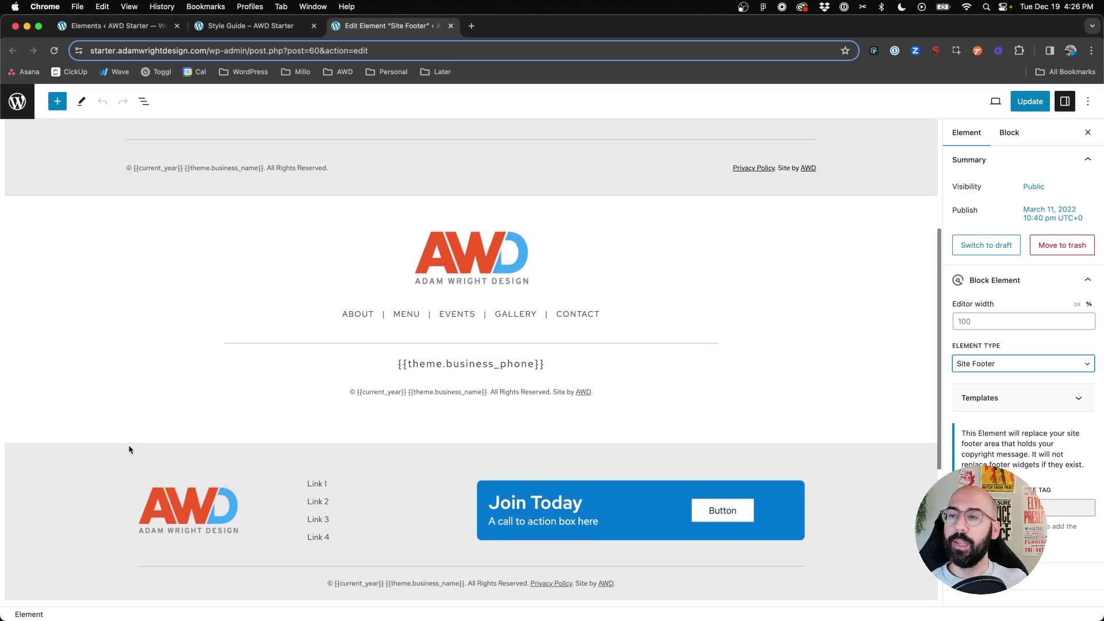
pyautogui.scroll(5, 114, 274)
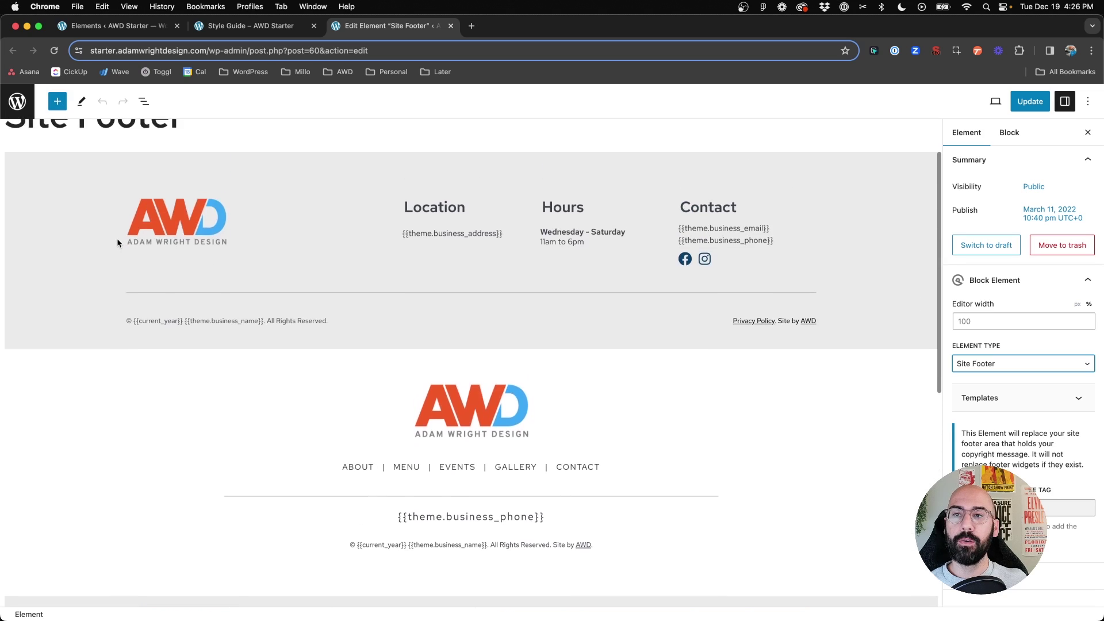
pyautogui.scroll(1, 116, 238)
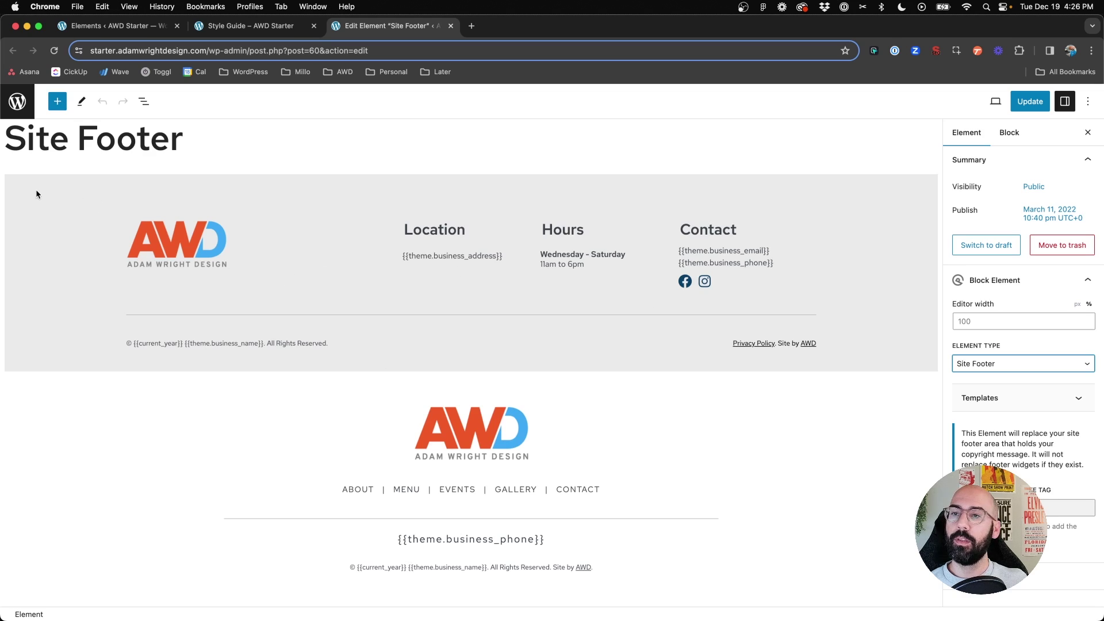
pyautogui.click(212, 238)
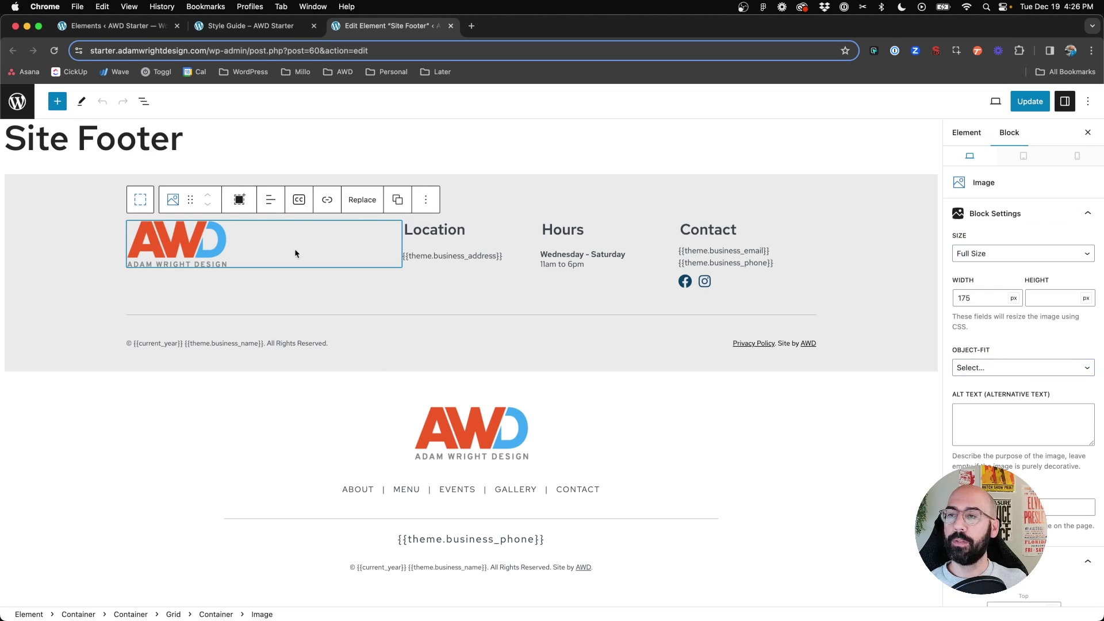
pyautogui.scroll(-4, 416, 271)
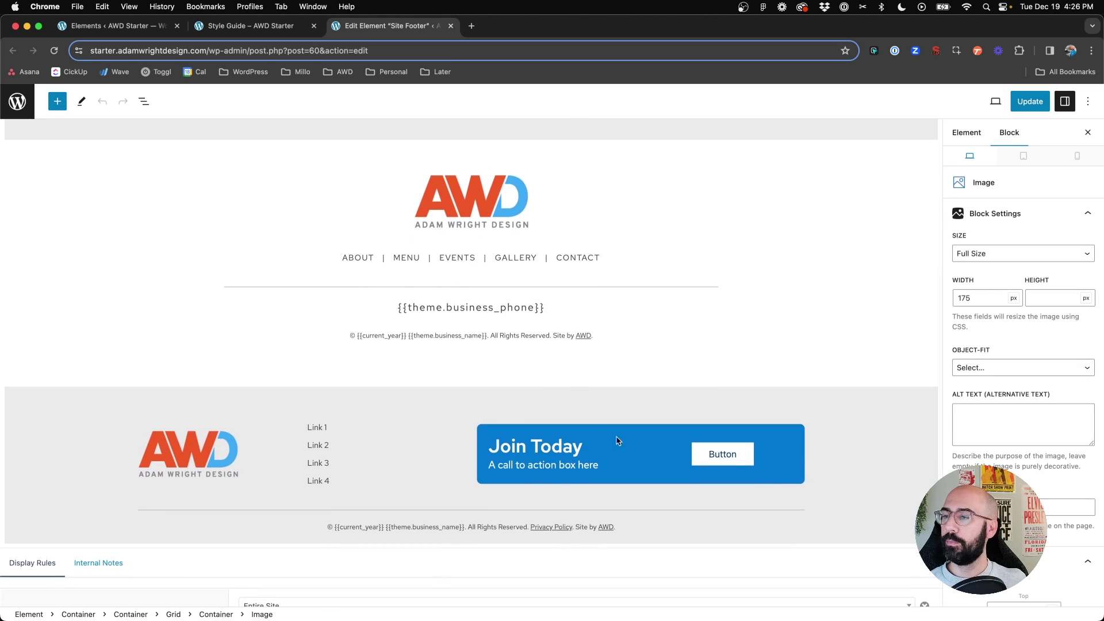
pyautogui.scroll(5, 201, 251)
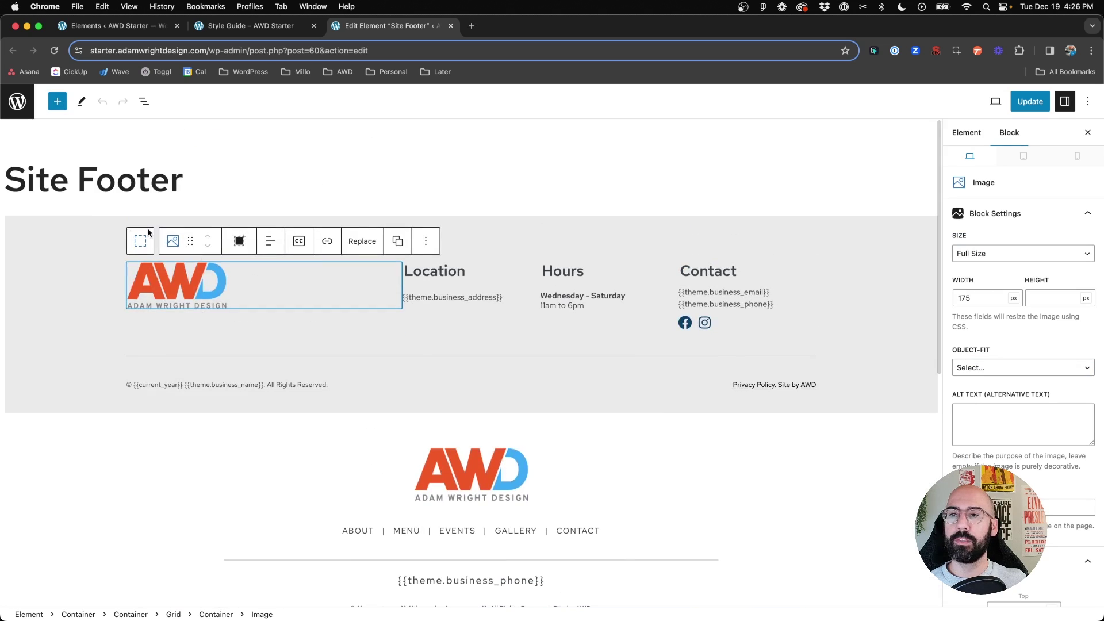
# Step: Inspect the top footer container's block options, then close the Site Footer editor
pyautogui.click(32, 240)
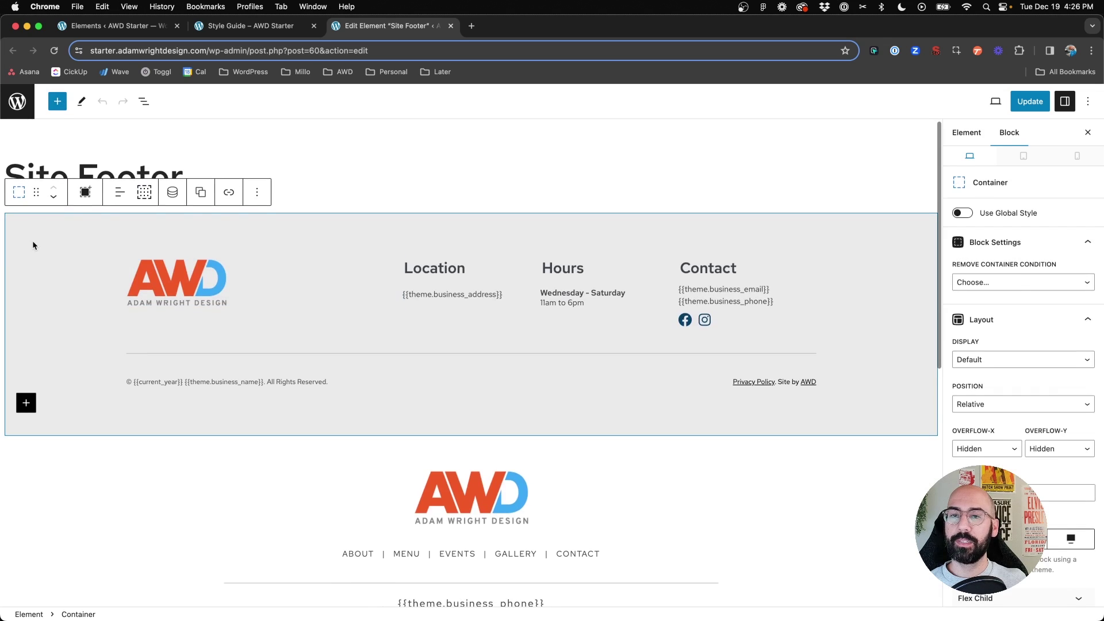
pyautogui.click(257, 190)
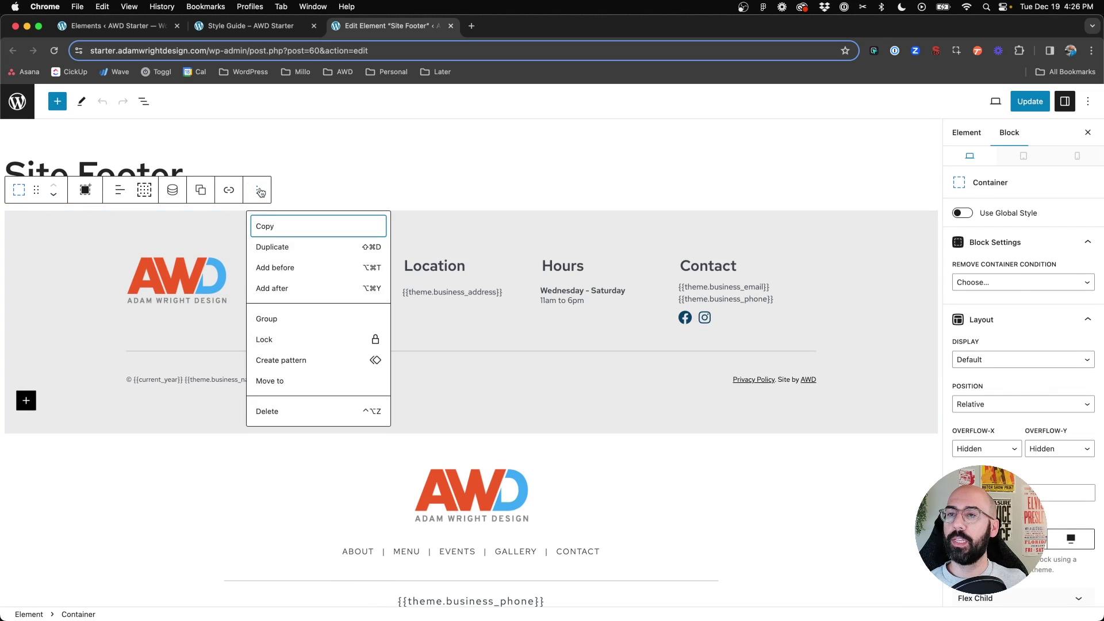
pyautogui.click(73, 278)
pyautogui.scroll(-7, 148, 340)
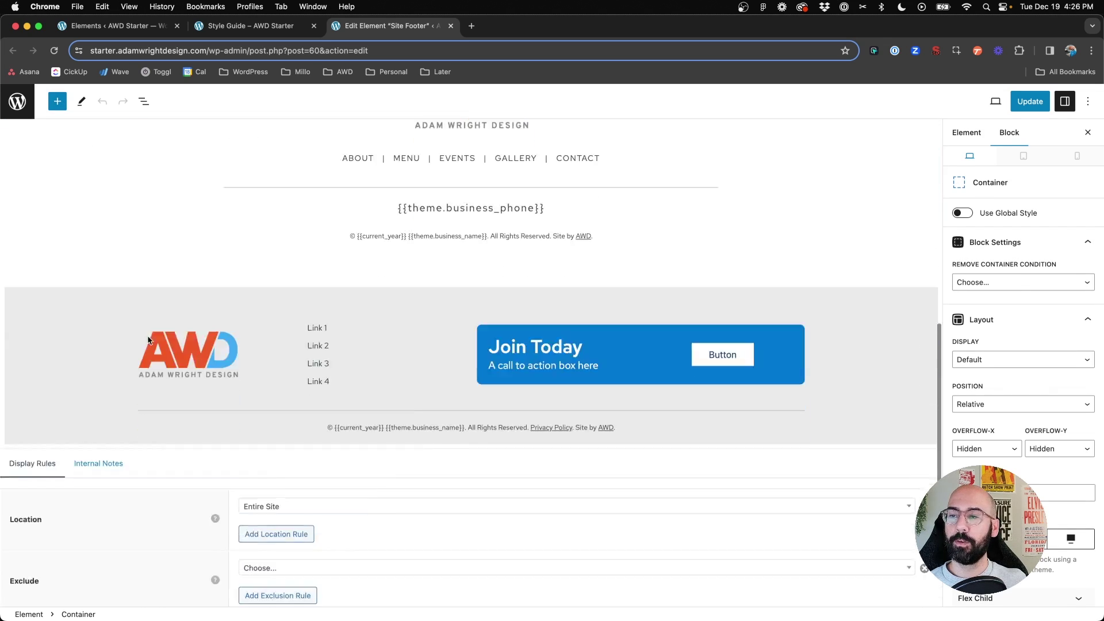
pyautogui.scroll(7, 102, 220)
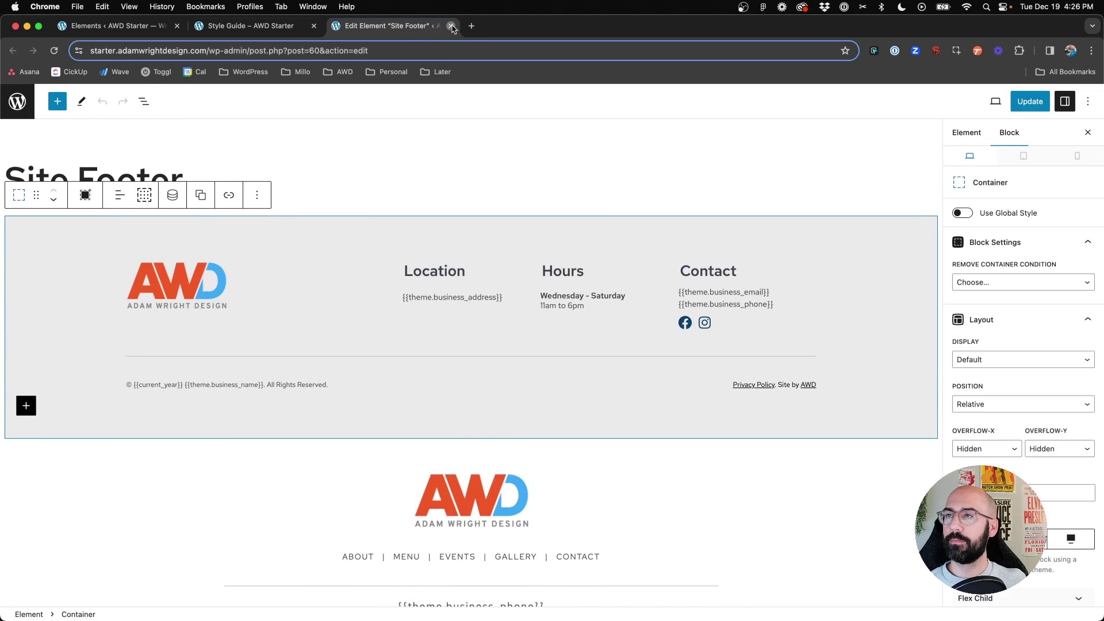
pyautogui.click(451, 26)
# Step: Open the Top Bar element and select its orange announcement bar container and headline text
pyautogui.click(144, 26)
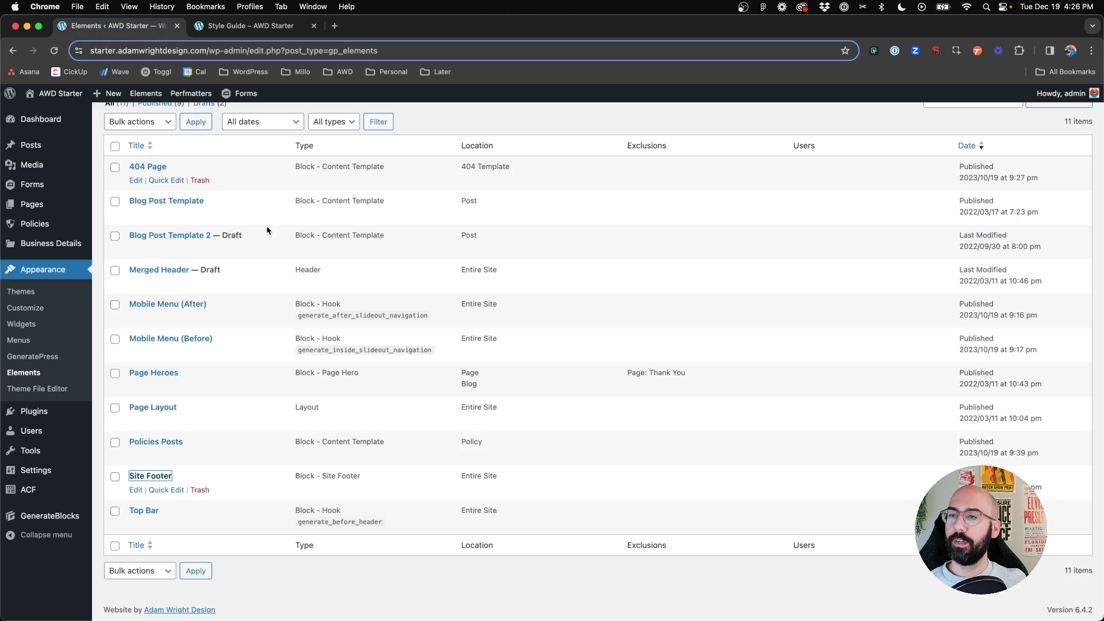
pyautogui.keyDown('super'); pyautogui.click(144, 511); pyautogui.keyUp('super')
pyautogui.click(388, 25)
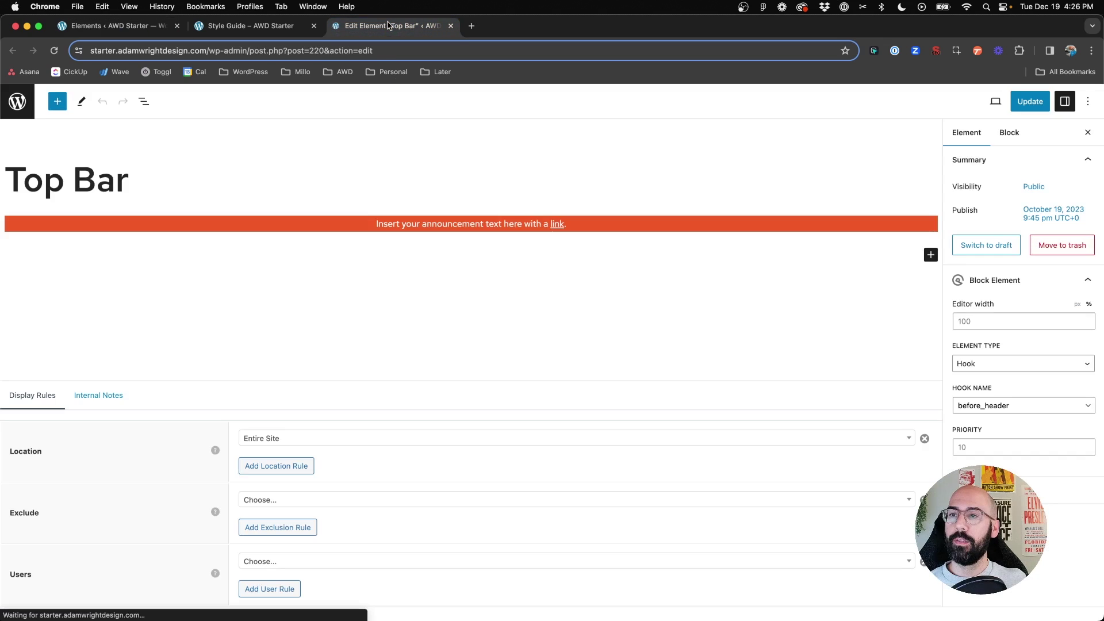
pyautogui.click(136, 27)
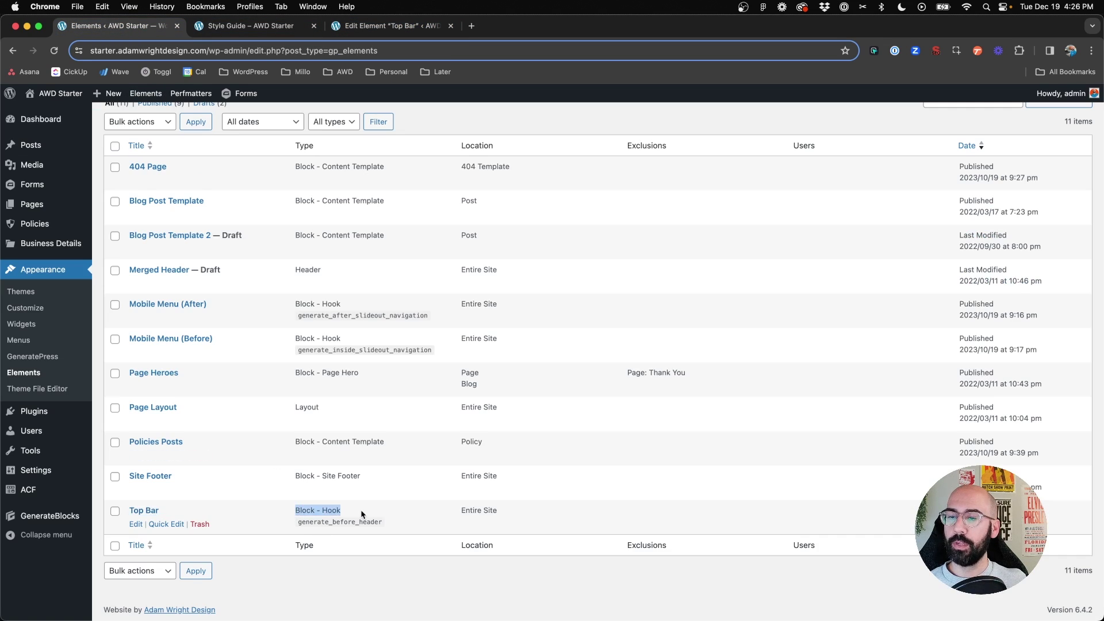
pyautogui.click(388, 25)
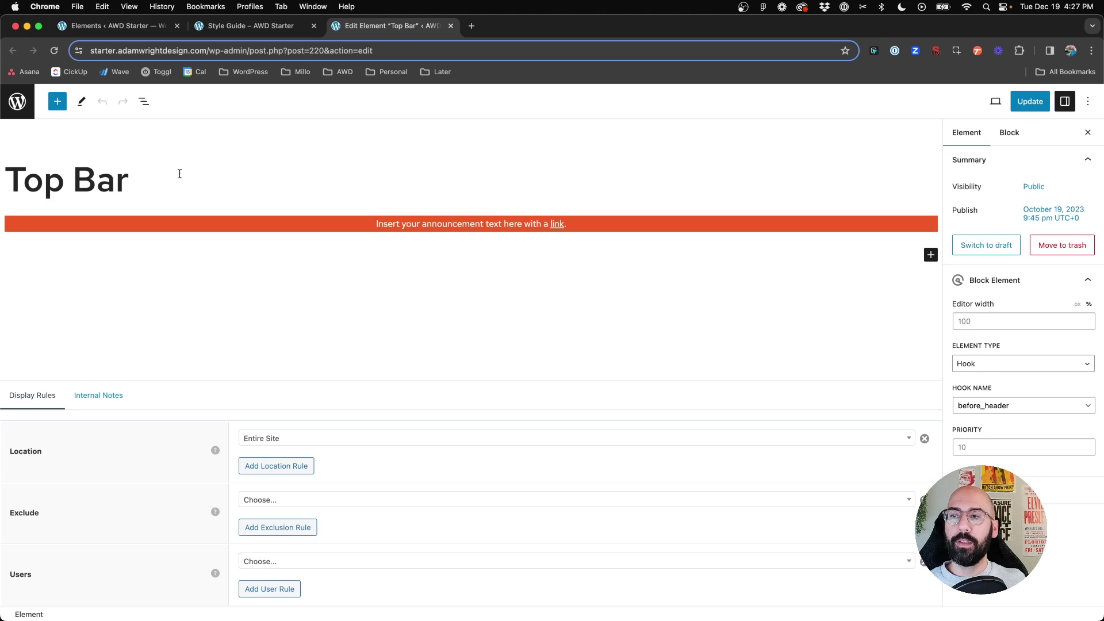
pyautogui.click(145, 230)
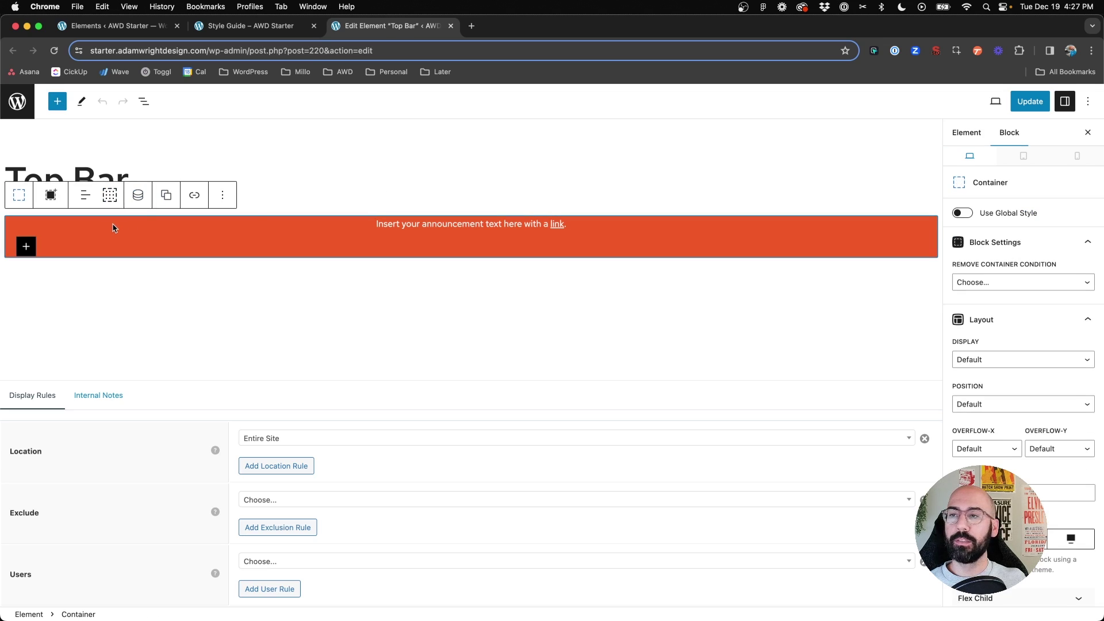
pyautogui.click(415, 221)
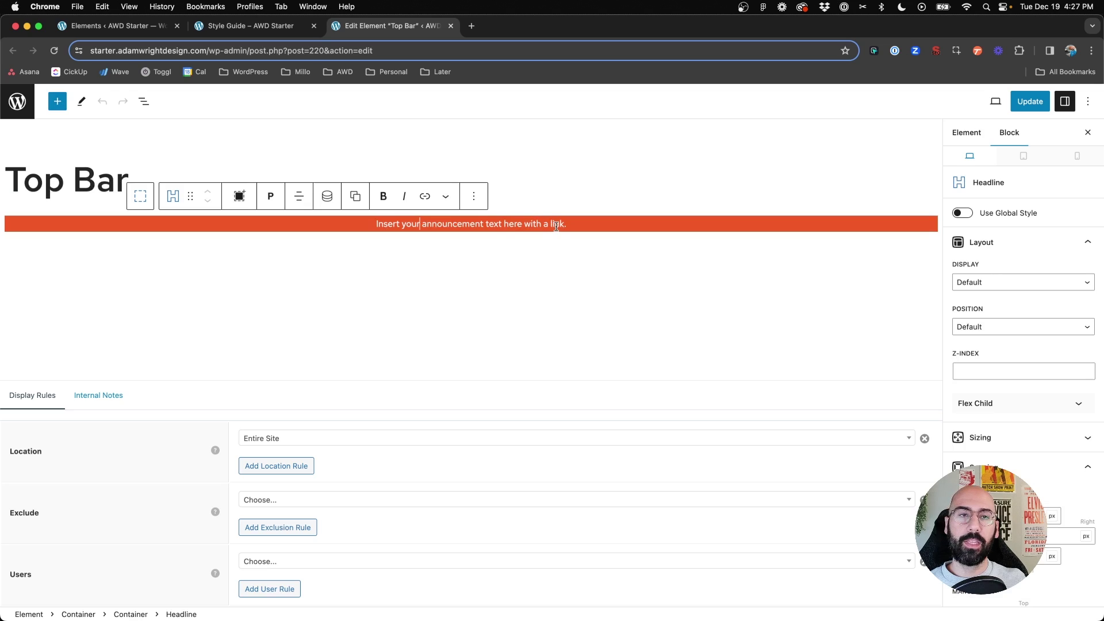
# Step: Compare the orange bar on the live Style Guide page, then view the before_header hook, priority 10
pyautogui.click(253, 26)
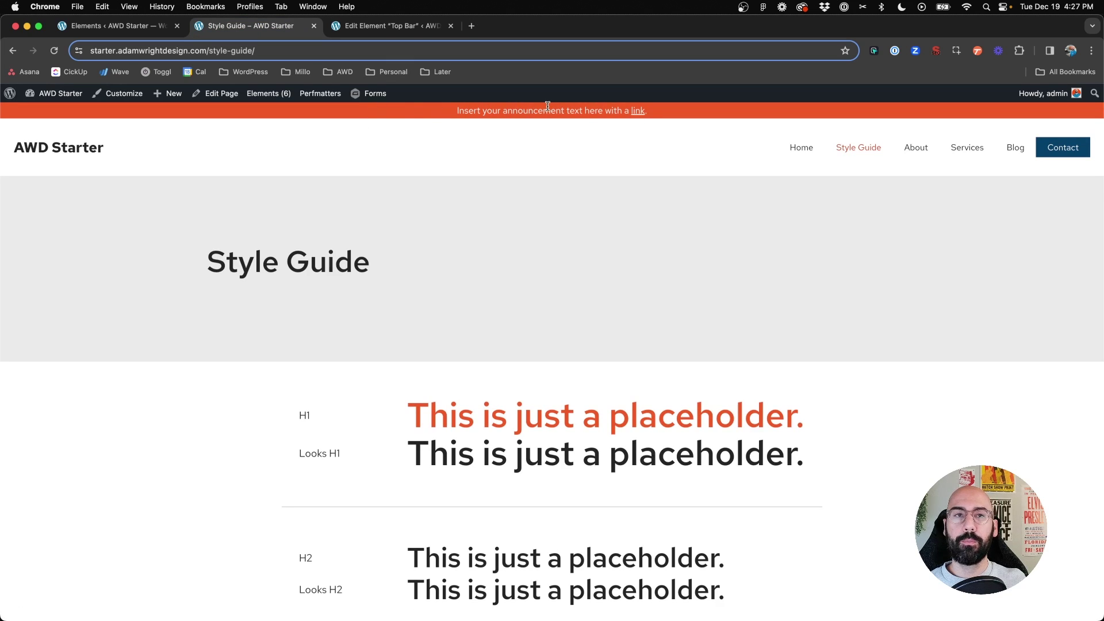
pyautogui.click(385, 26)
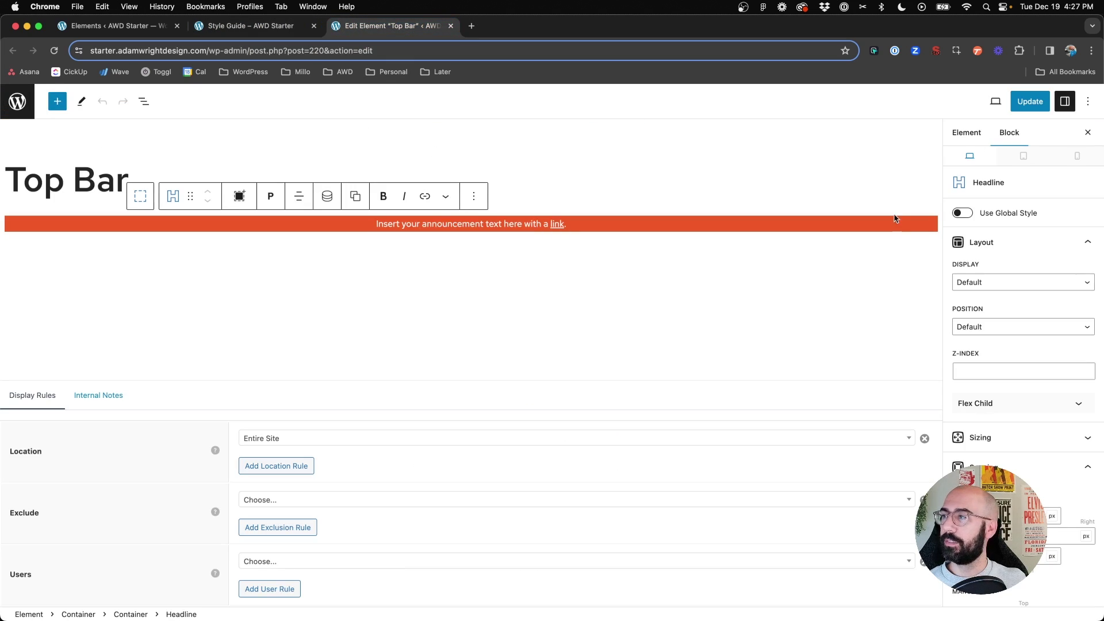
pyautogui.click(967, 132)
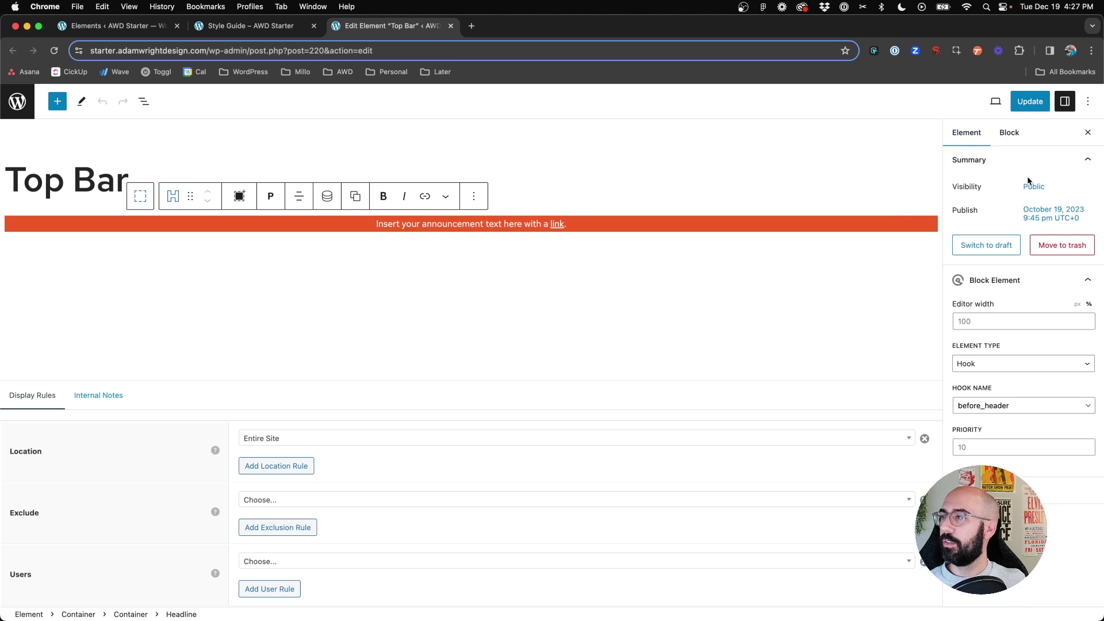